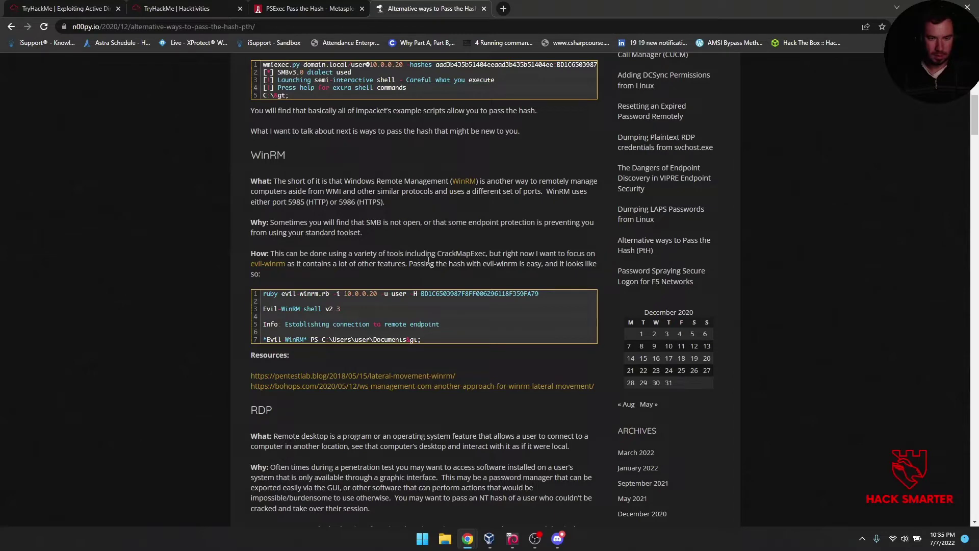
Step: Switch from the Chrome article to the Kali VirtualBox terminal running Metasploit
{"action": "left_click", "coordinate": [512, 537]}
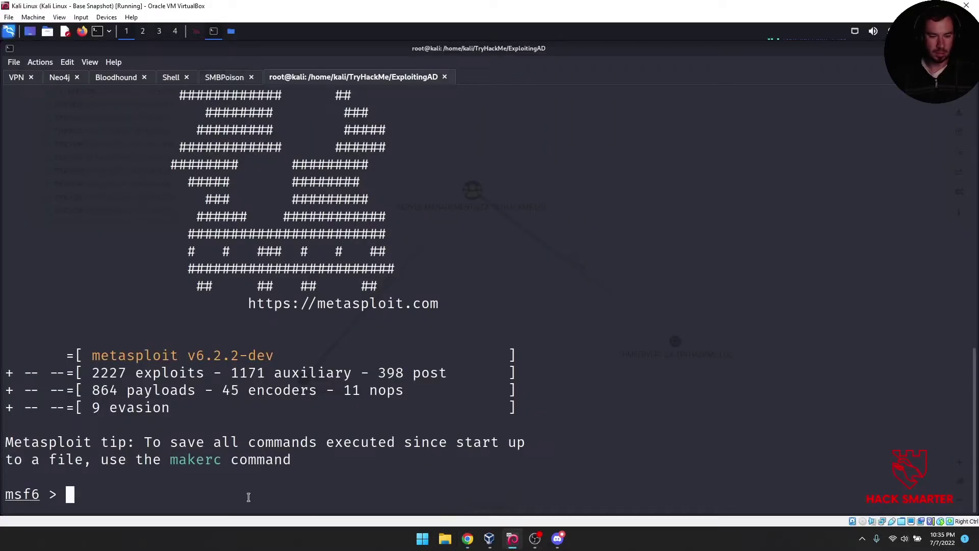
{"action": "type", "text": "exit"}
Step: Exit Metasploit and locate evil-winrm files, correcting the missing hyphen in the search
{"action": "key", "text": "Return"}
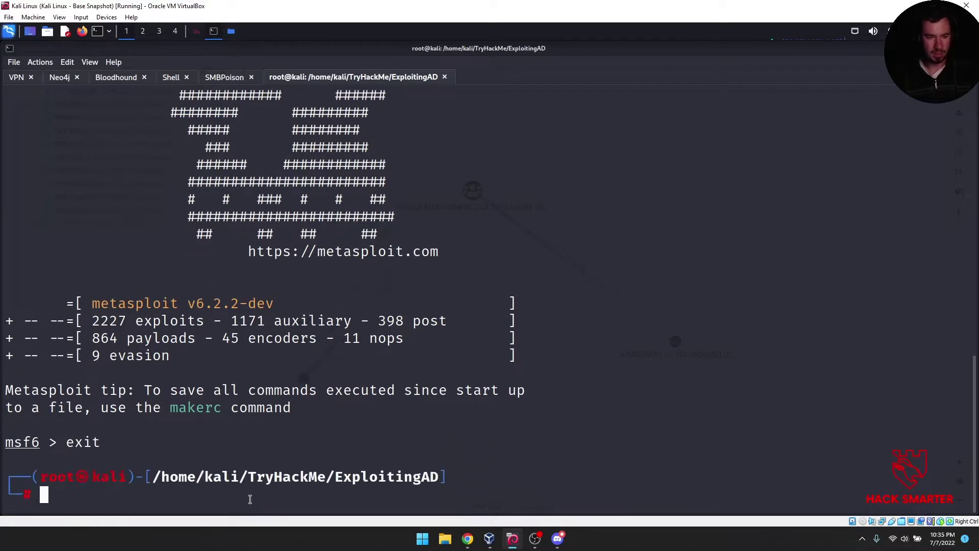
{"action": "type", "text": "locate evil"}
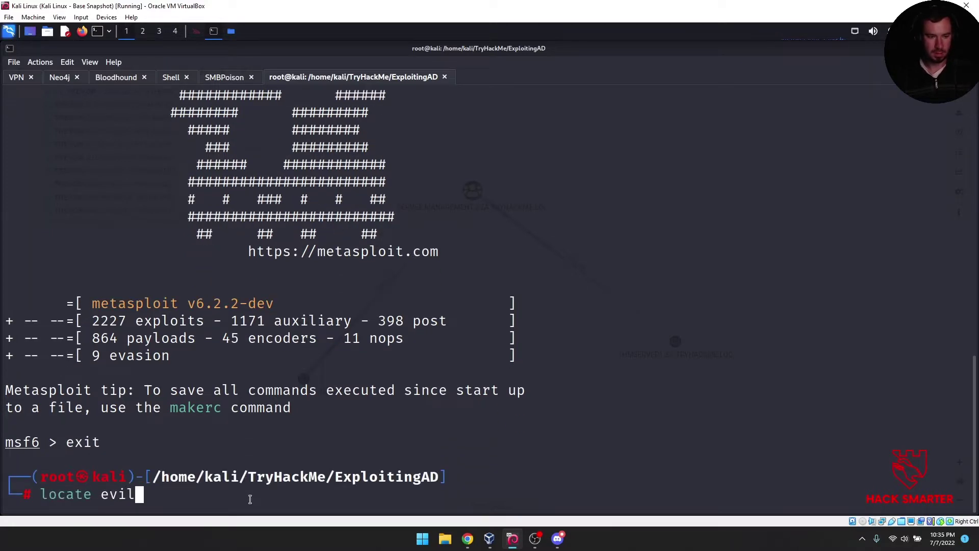
{"action": "type", "text": "winrm"}
{"action": "key", "text": "Return"}
{"action": "key", "text": "Up"}
{"action": "key", "text": "Home"}
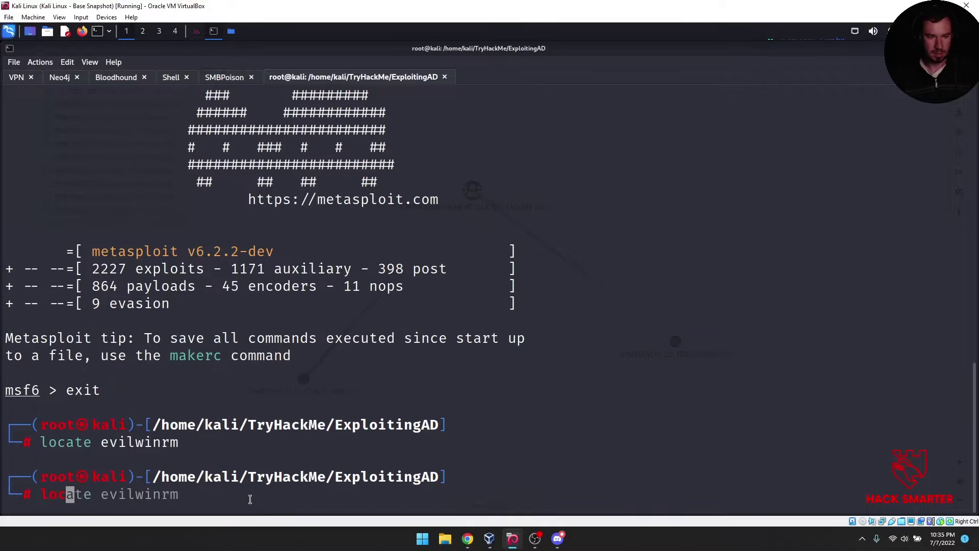
{"action": "key", "text": "ctrl+Right"}
{"action": "key", "text": "Right"}
{"action": "key", "text": "Right"}
{"action": "key", "text": "Right"}
{"action": "type", "text": "-"}
{"action": "key", "text": "End"}
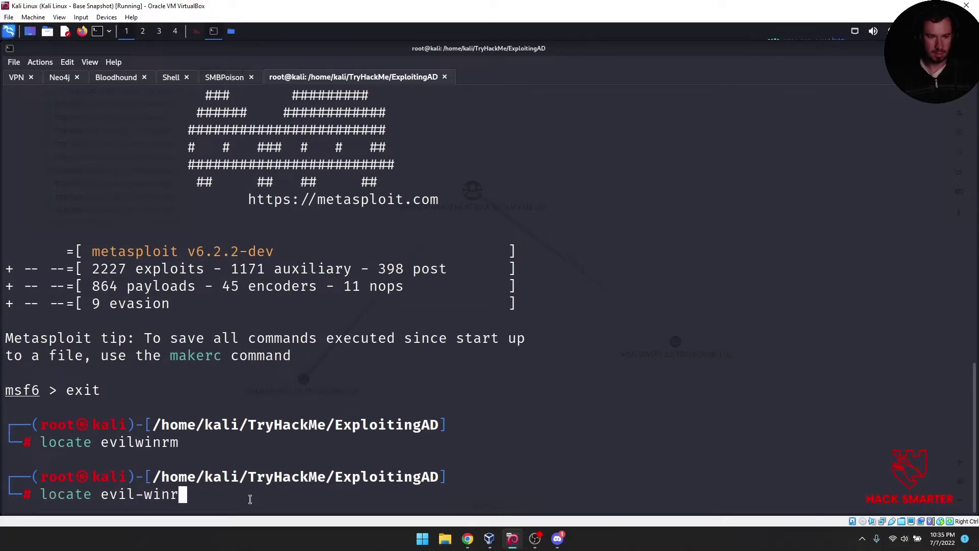
{"action": "key", "text": "Return"}
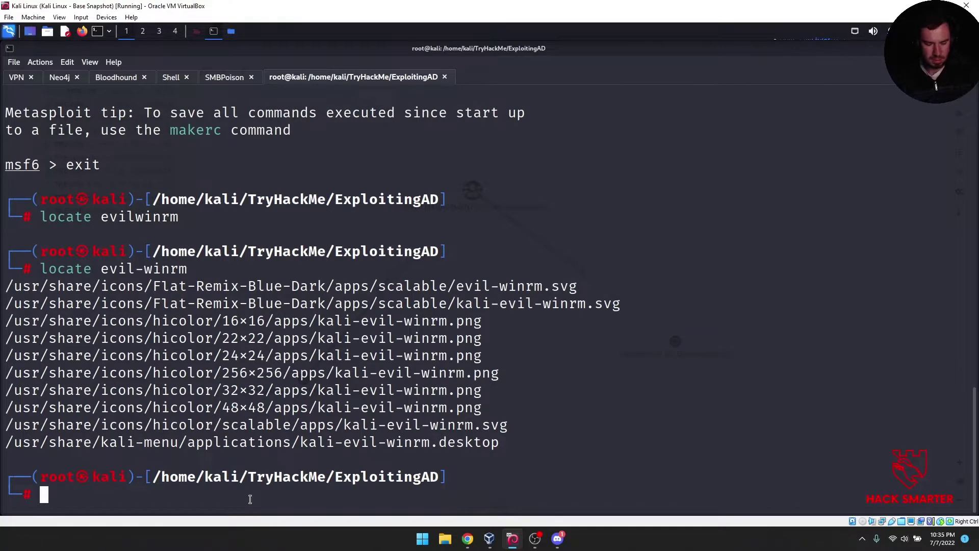
{"action": "type", "text": "evil-winrm"}
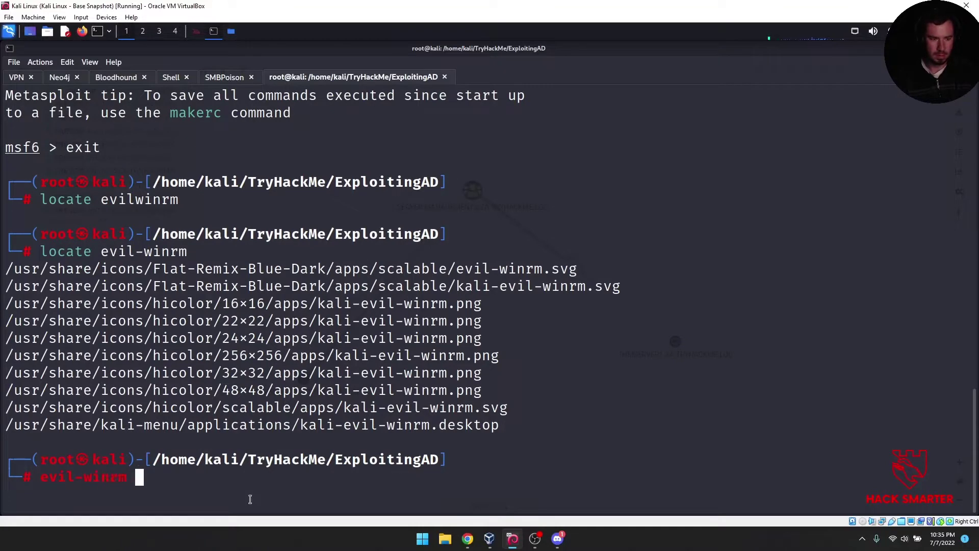
Step: Install the evil-winrm package with apt and confirm the install prompt
{"action": "key", "text": "BackSpace"}
{"action": "key", "text": "BackSpace"}
{"action": "key", "text": "BackSpace"}
{"action": "key", "text": "ctrl+r"}
{"action": "type", "text": "install evil-winrm"}
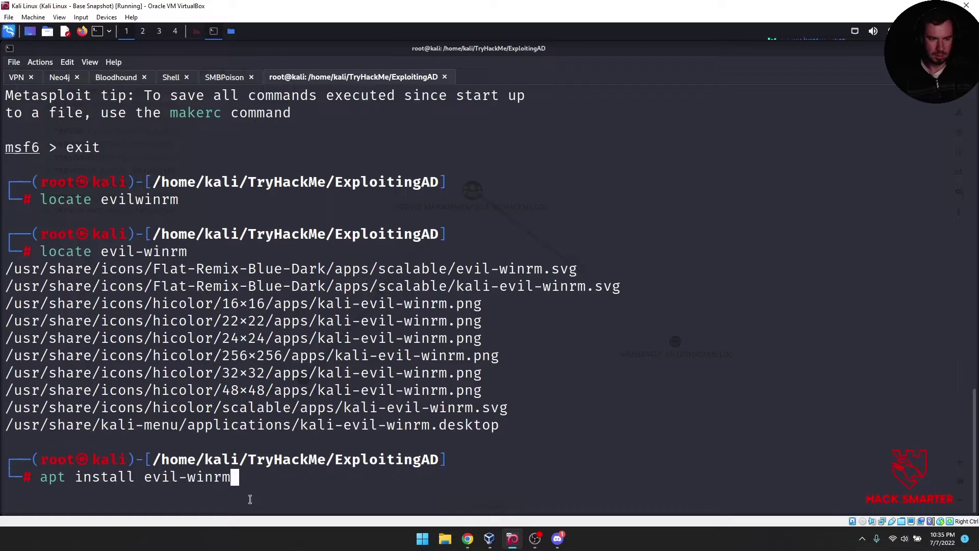
{"action": "key", "text": "Return"}
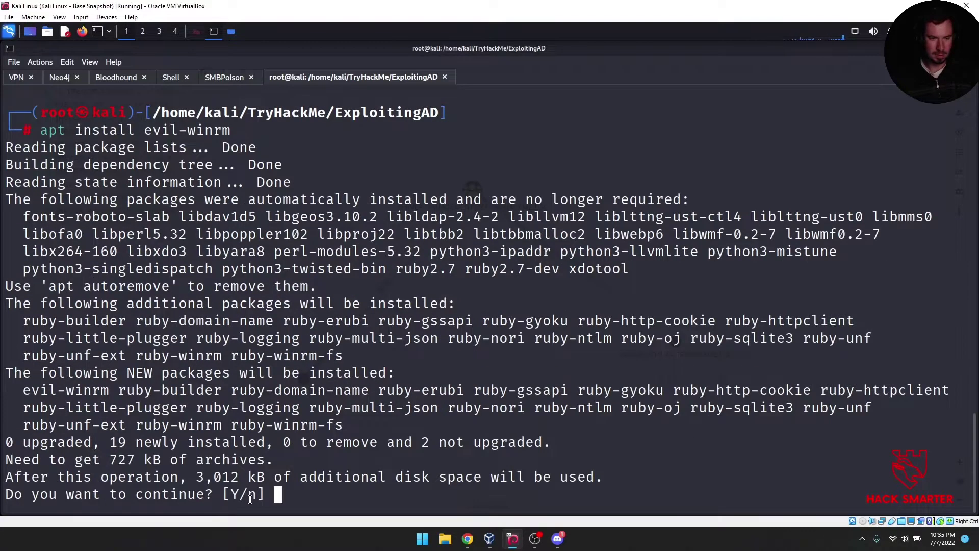
{"action": "type", "text": "y"}
{"action": "key", "text": "Return"}
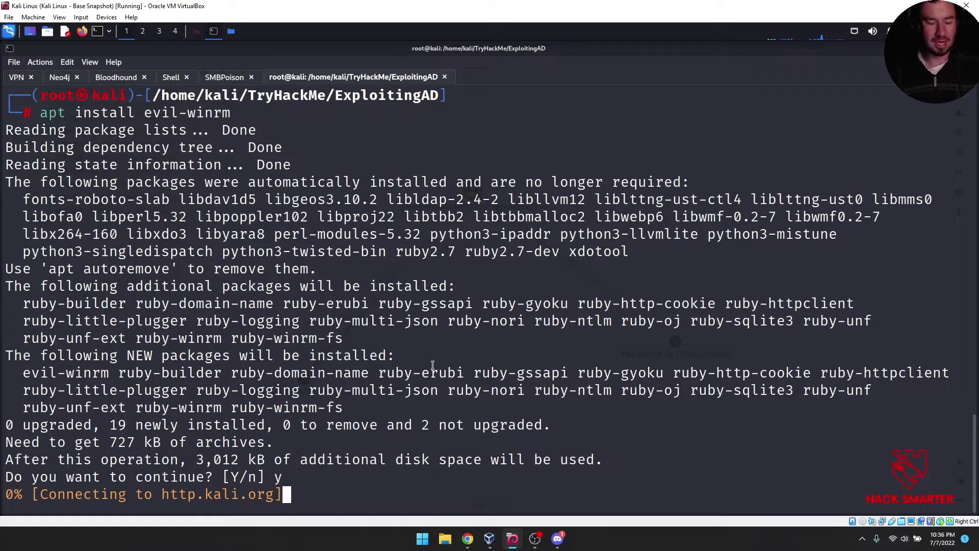
{"action": "mouse_move", "coordinate": [467, 539]}
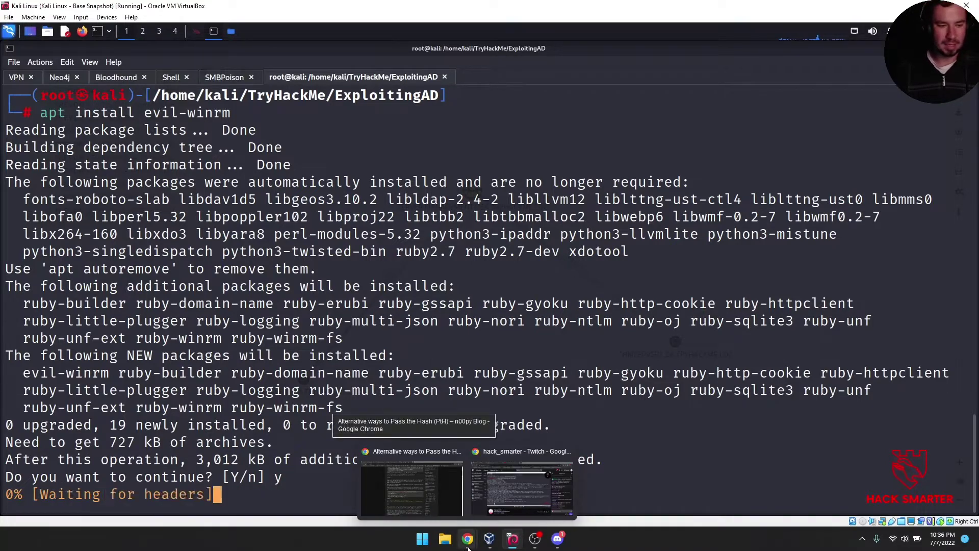
Step: Copy the blog's evil-winrm example line and paste it into a new Notepad note
{"action": "left_click", "coordinate": [412, 490]}
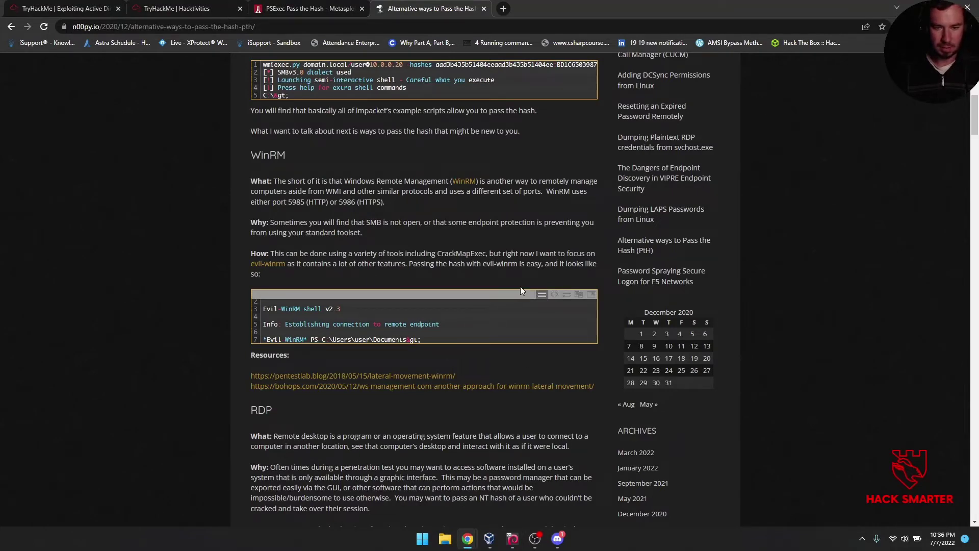
{"action": "left_click_drag", "start_coordinate": [545, 295], "coordinate": [263, 294]}
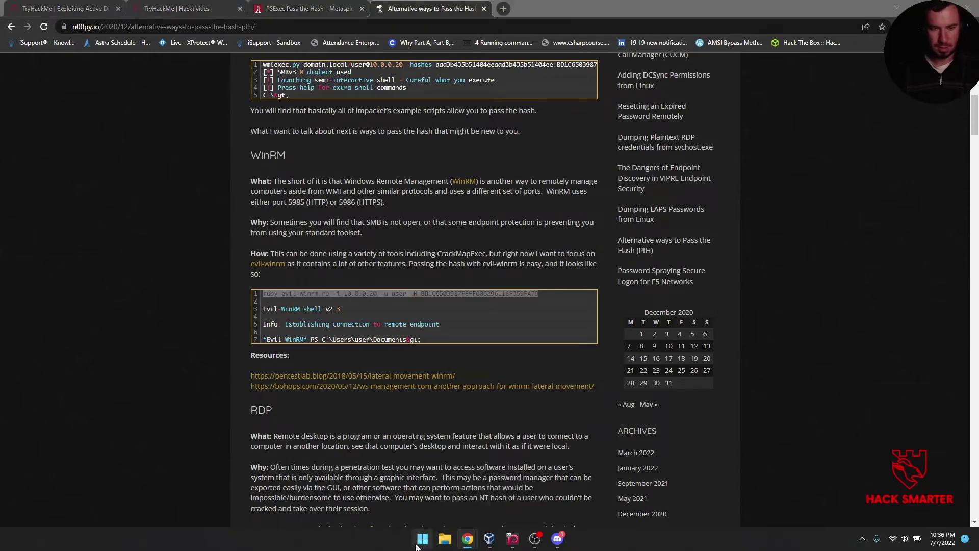
{"action": "key", "text": "super"}
{"action": "type", "text": "notepad"}
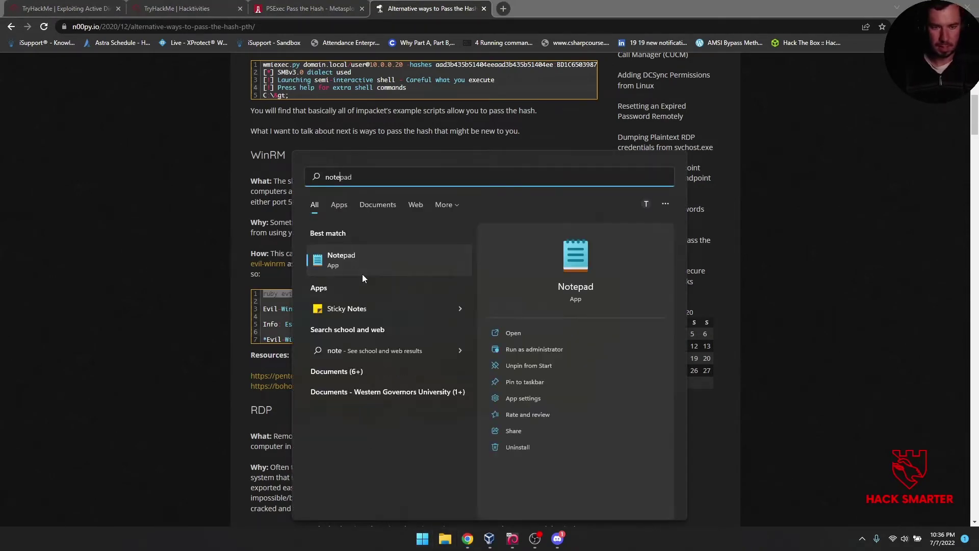
{"action": "left_click", "coordinate": [360, 276]}
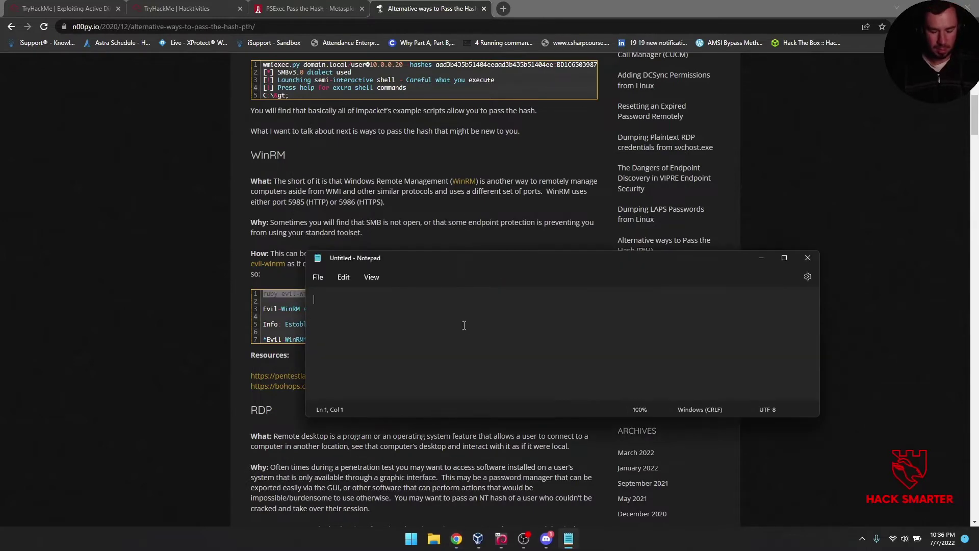
{"action": "key", "text": "ctrl+v"}
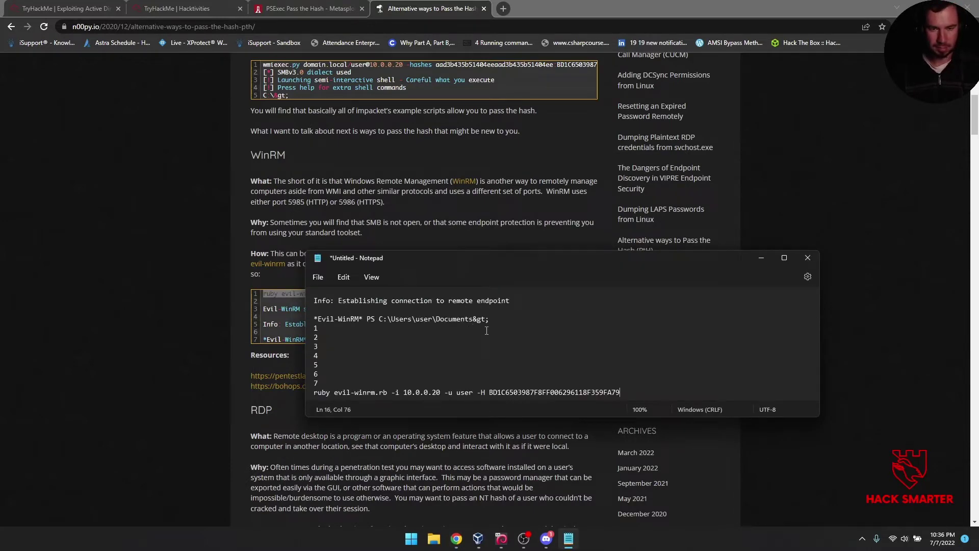
{"action": "scroll", "coordinate": [486, 331], "scroll_direction": "up", "scroll_amount": 2}
{"action": "scroll", "coordinate": [355, 377], "scroll_direction": "down", "scroll_amount": 2}
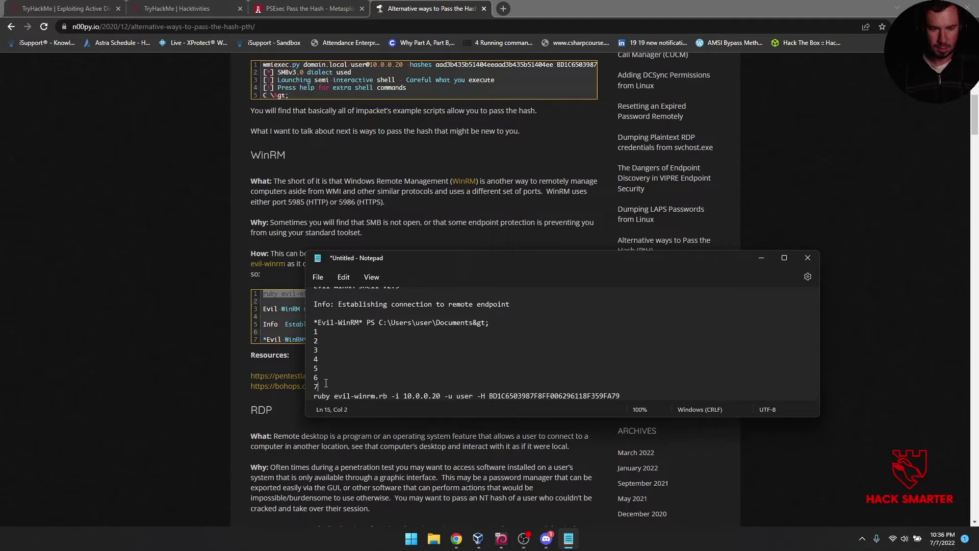
Step: Trim the note to one command line without the 'ruby ' prefix or '.rb' extension
{"action": "left_click_drag", "start_coordinate": [325, 386], "coordinate": [413, 294]}
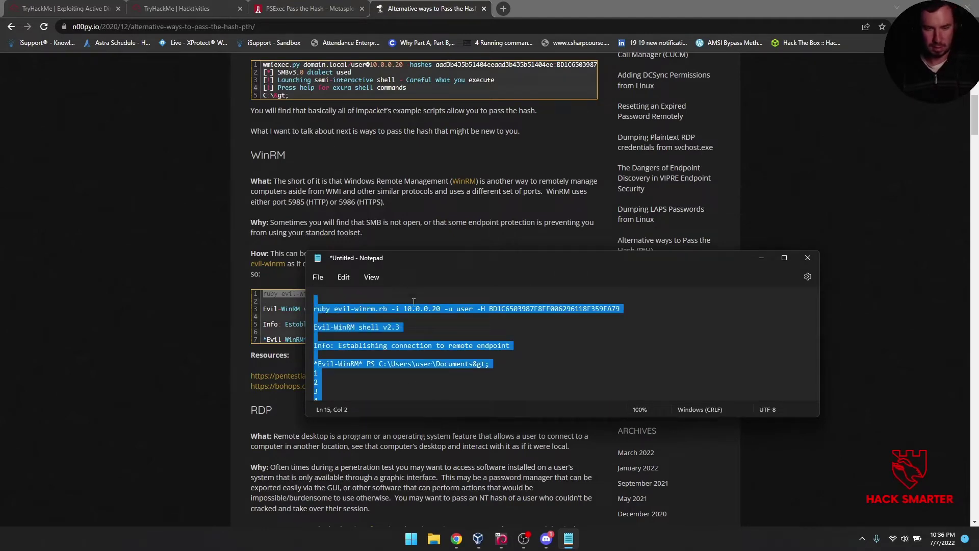
{"action": "key", "text": "ctrl+v"}
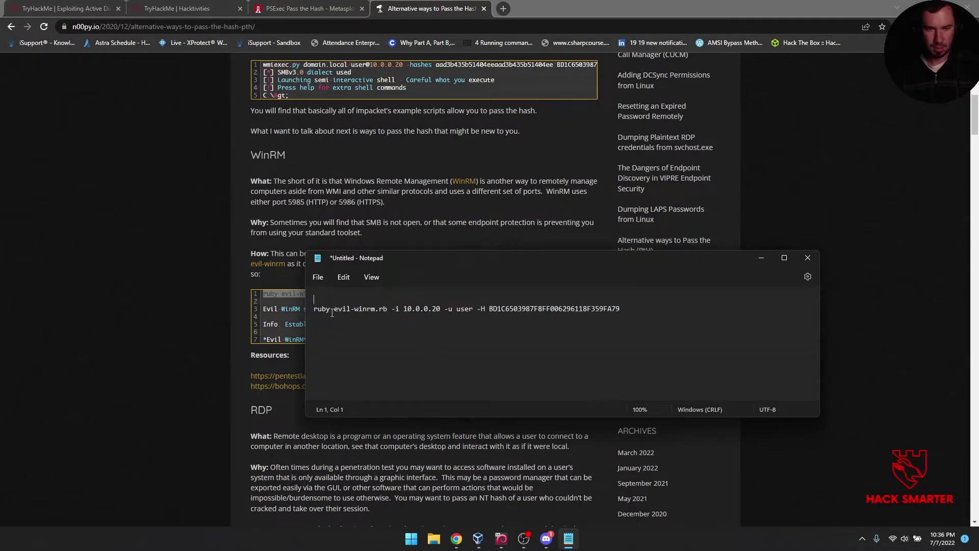
{"action": "triple_click", "coordinate": [331, 309]}
{"action": "left_click", "coordinate": [324, 311]}
{"action": "double_click", "coordinate": [324, 311]}
{"action": "key", "text": "BackSpace"}
{"action": "key", "text": "BackSpace"}
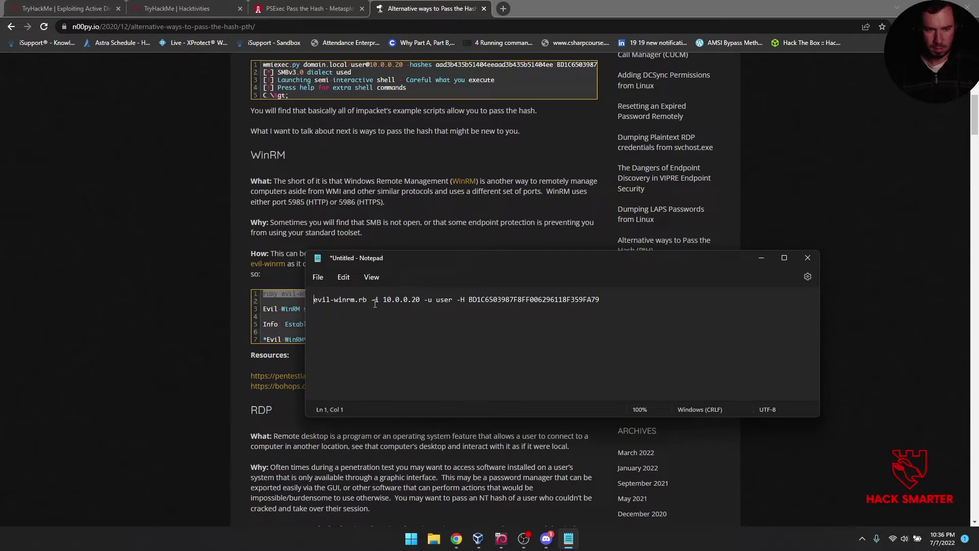
{"action": "left_click", "coordinate": [369, 300]}
{"action": "key", "text": "BackSpace"}
{"action": "key", "text": "BackSpace"}
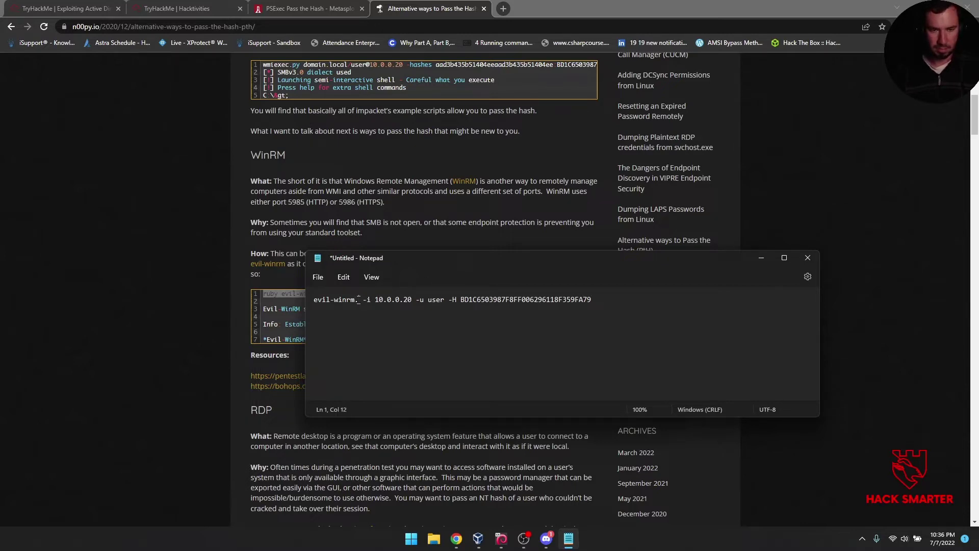
{"action": "key", "text": "BackSpace"}
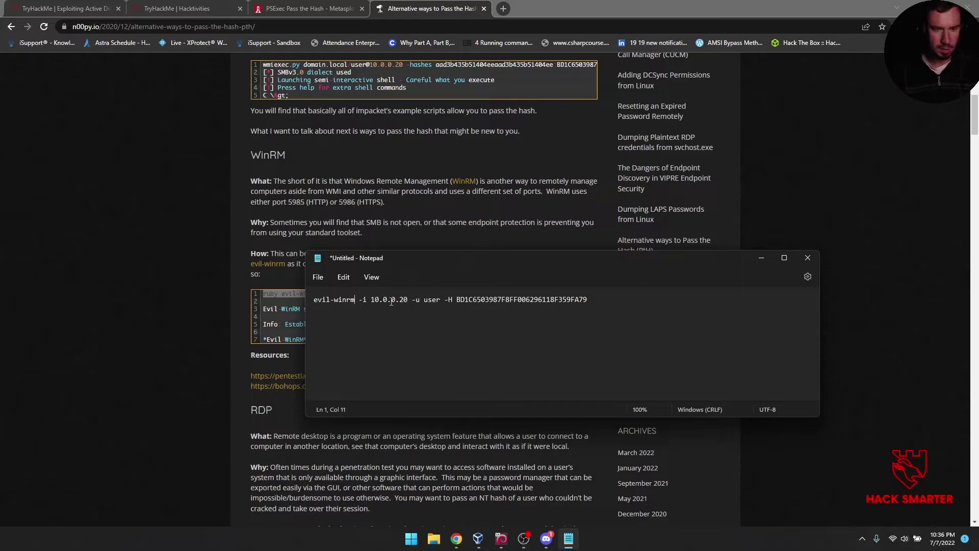
Step: Check the TryHackMe Task 4 flag3 question, then scroll up to THMSERVER1's network map
{"action": "left_click", "coordinate": [176, 8]}
{"action": "left_click", "coordinate": [65, 9]}
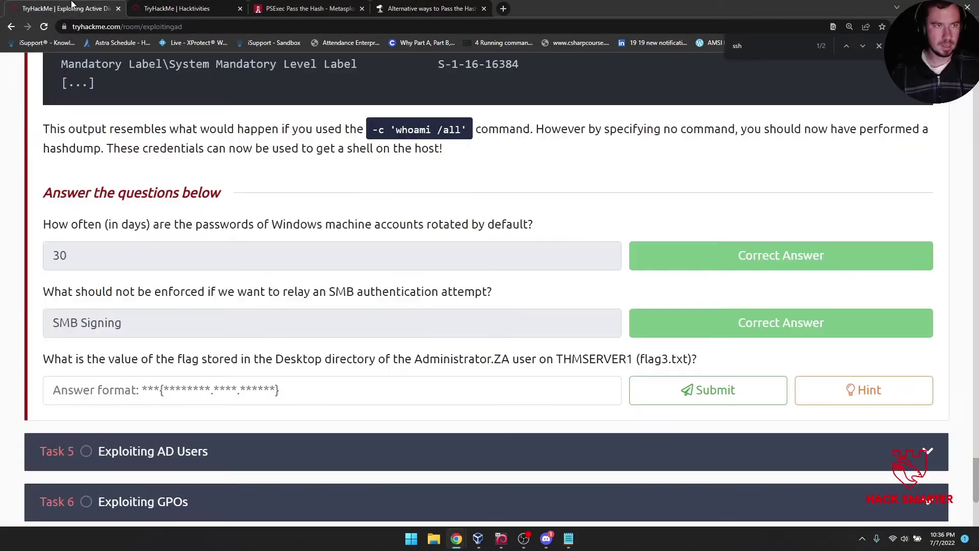
{"action": "scroll", "coordinate": [303, 311], "scroll_direction": "up", "scroll_amount": 5}
{"action": "scroll", "coordinate": [303, 310], "scroll_direction": "up", "scroll_amount": 10}
{"action": "scroll", "coordinate": [369, 305], "scroll_direction": "up", "scroll_amount": 8}
{"action": "scroll", "coordinate": [370, 304], "scroll_direction": "down", "scroll_amount": 4}
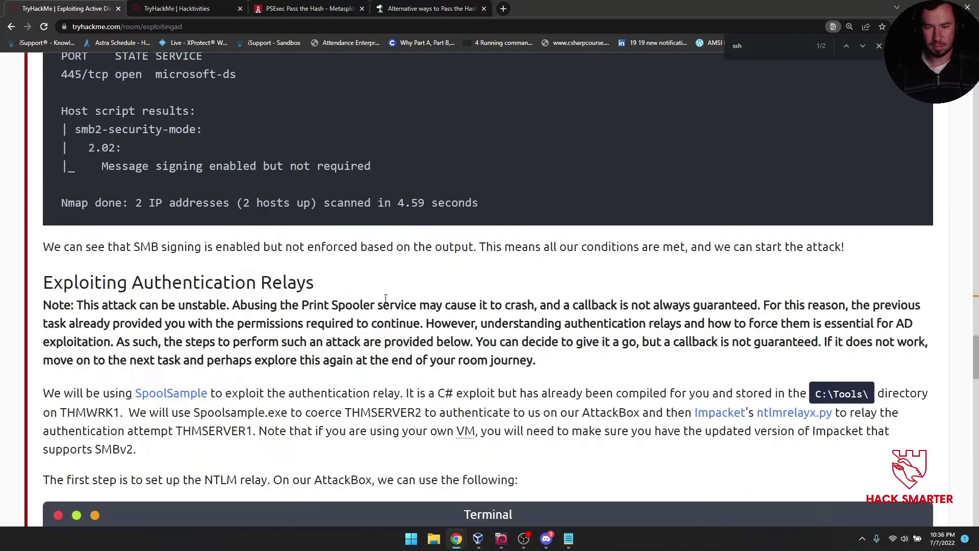
{"action": "scroll", "coordinate": [387, 288], "scroll_direction": "down", "scroll_amount": 5}
{"action": "scroll", "coordinate": [388, 288], "scroll_direction": "down", "scroll_amount": 6}
{"action": "scroll", "coordinate": [382, 284], "scroll_direction": "down", "scroll_amount": 6}
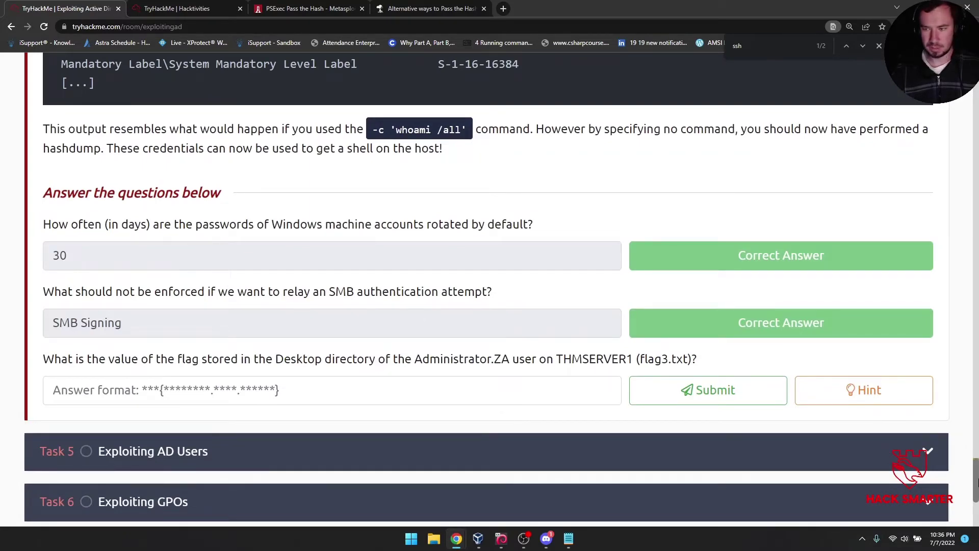
{"action": "left_click_drag", "start_coordinate": [975, 475], "coordinate": [975, 76]}
{"action": "scroll", "coordinate": [469, 230], "scroll_direction": "down", "scroll_amount": 3}
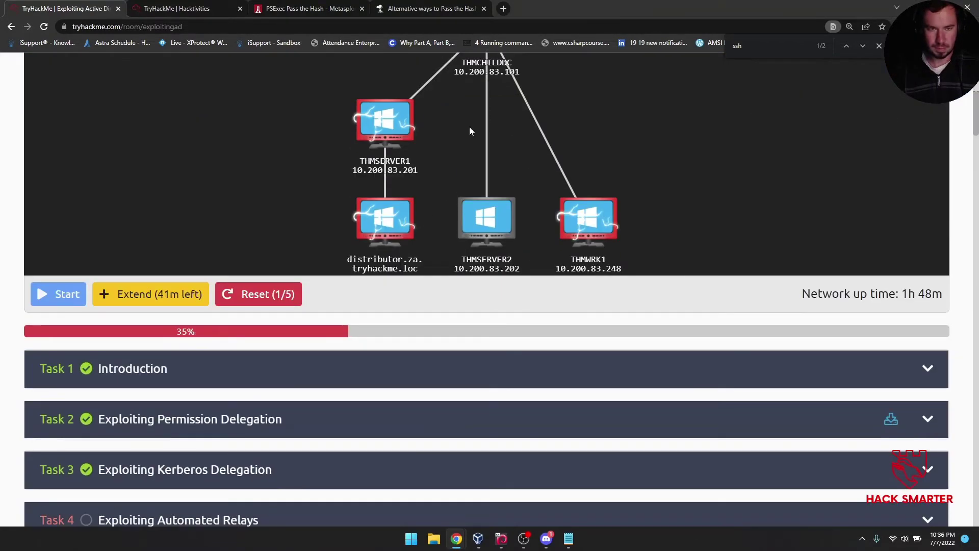
Step: In Notepad, select the wrong middle part of the command's IP to retype it as 10.200.83.201
{"action": "left_click", "coordinate": [568, 538]}
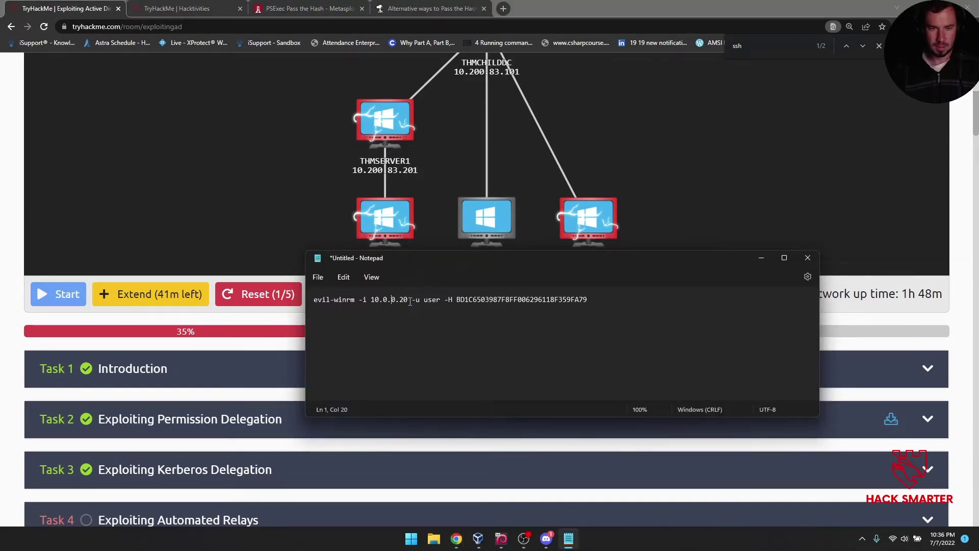
{"action": "left_click_drag", "start_coordinate": [408, 299], "coordinate": [380, 300]}
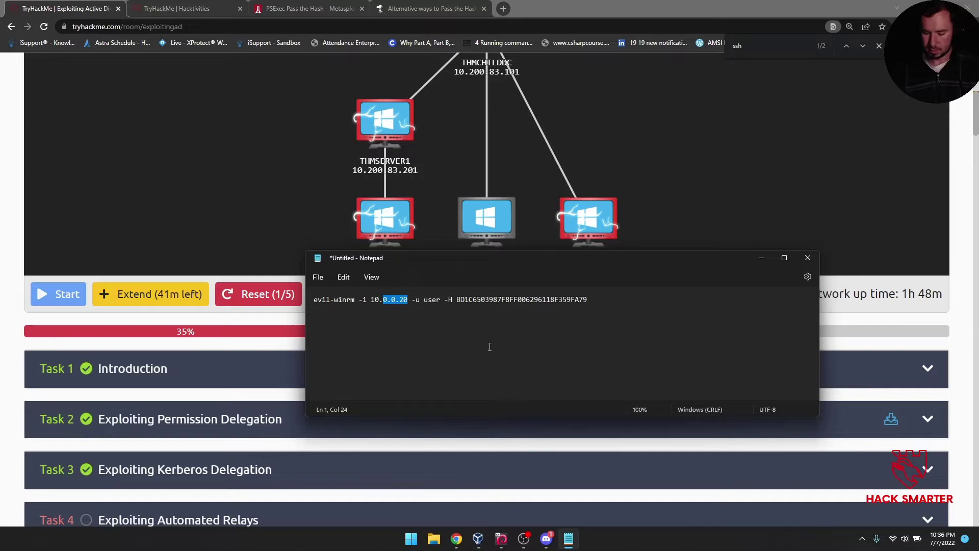
{"action": "type", "text": "200."}
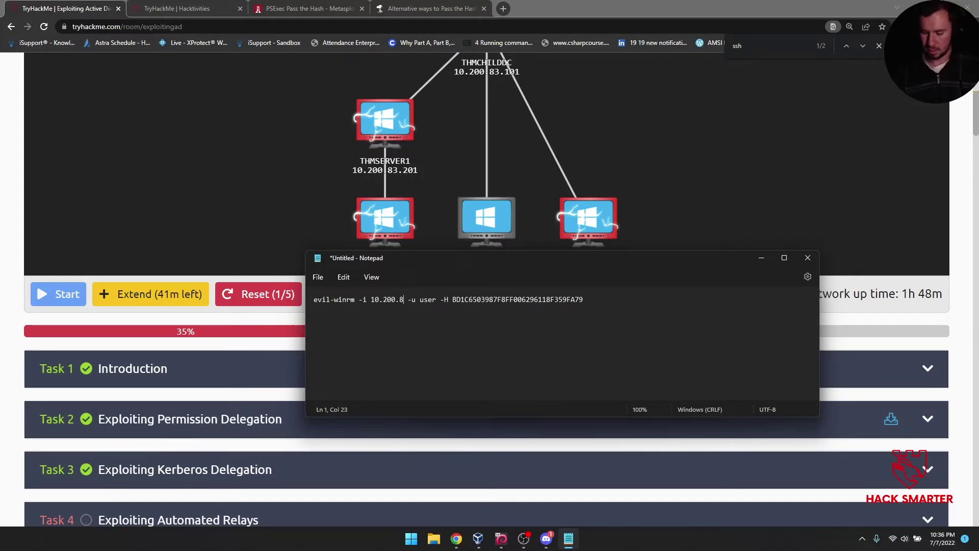
{"action": "type", "text": "83.201 -u "}
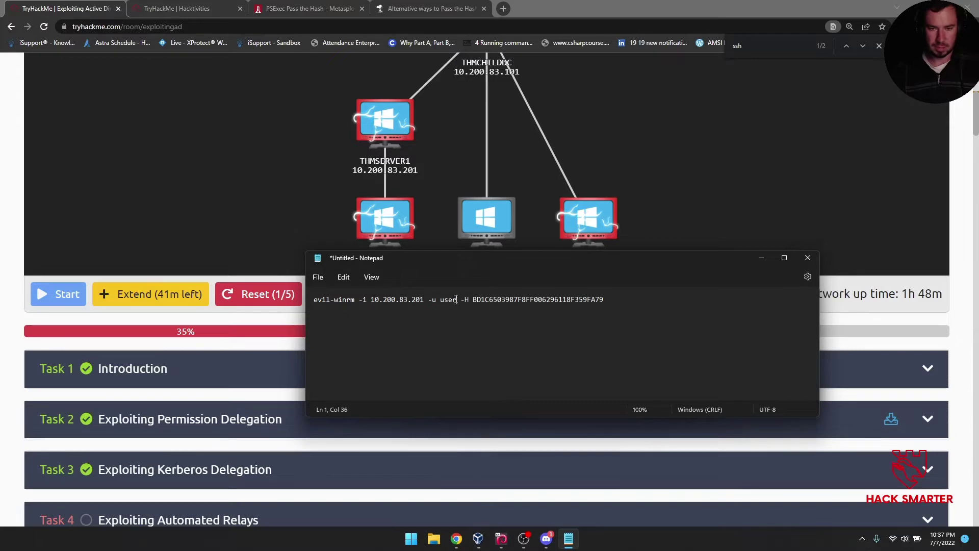
{"action": "type", "text": "ServerAd"}
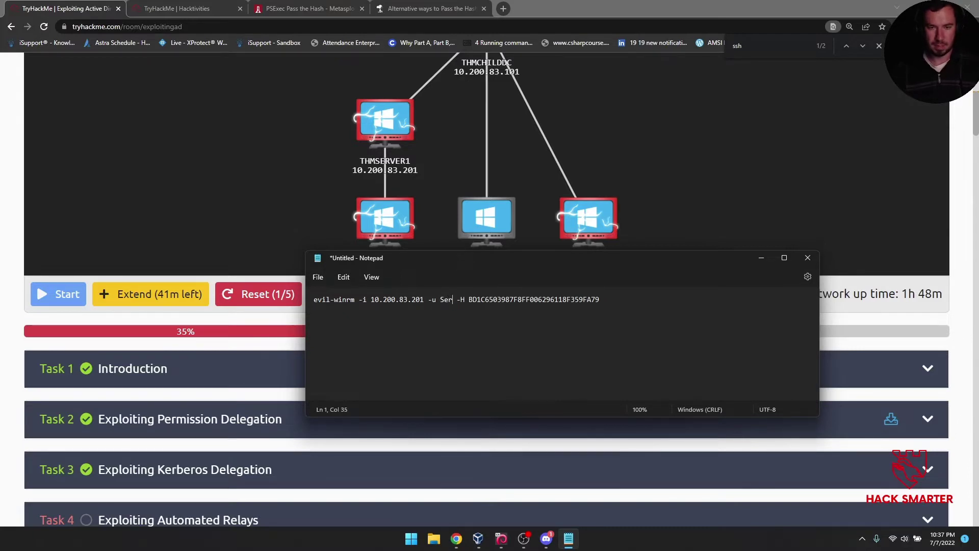
{"action": "type", "text": "min"}
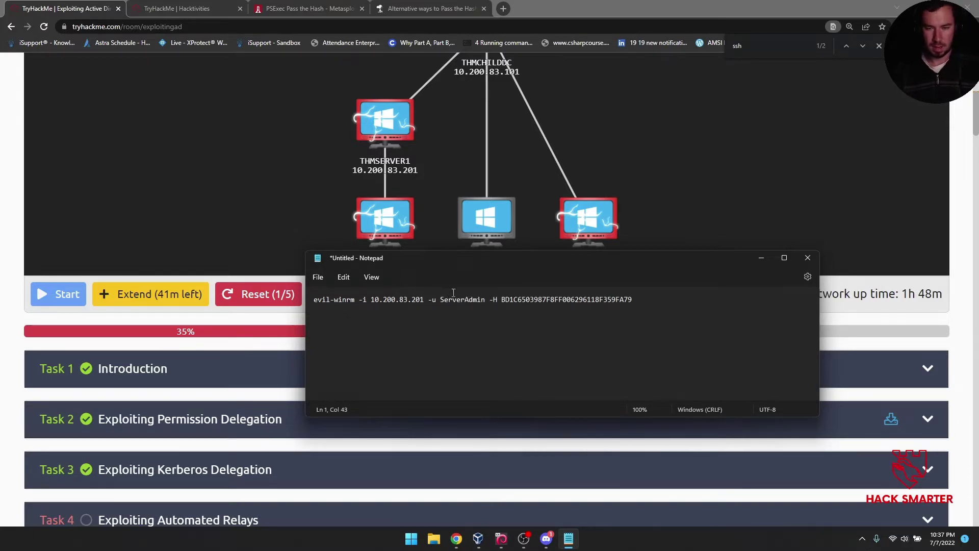
{"action": "left_click", "coordinate": [546, 538]}
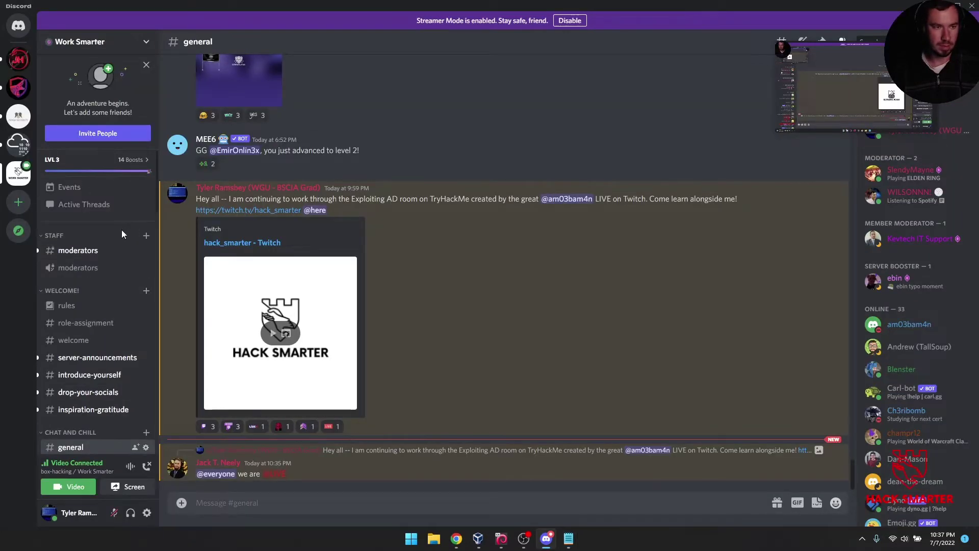
{"action": "scroll", "coordinate": [121, 245], "scroll_direction": "down", "scroll_amount": 5}
{"action": "scroll", "coordinate": [122, 244], "scroll_direction": "down", "scroll_amount": 5}
{"action": "scroll", "coordinate": [122, 253], "scroll_direction": "down", "scroll_amount": 5}
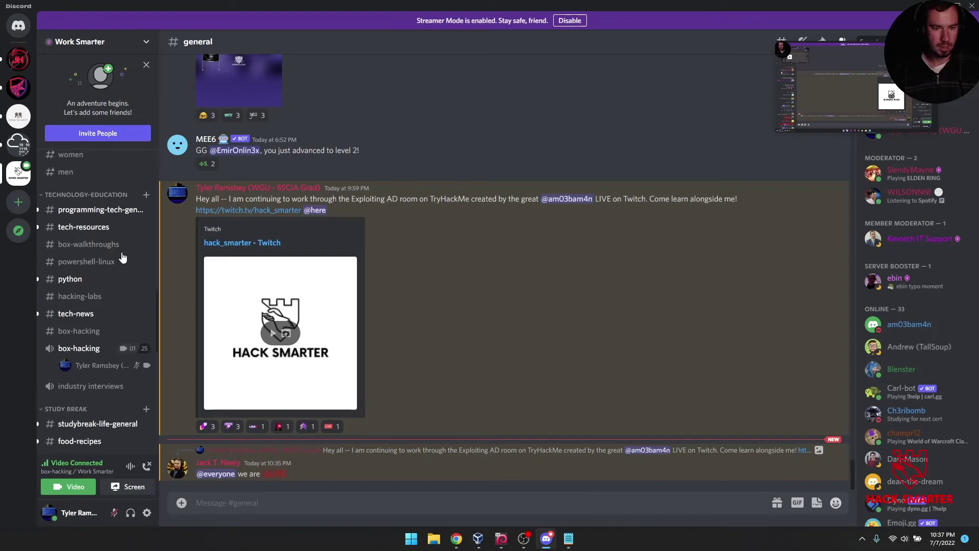
{"action": "scroll", "coordinate": [122, 259], "scroll_direction": "down", "scroll_amount": 3}
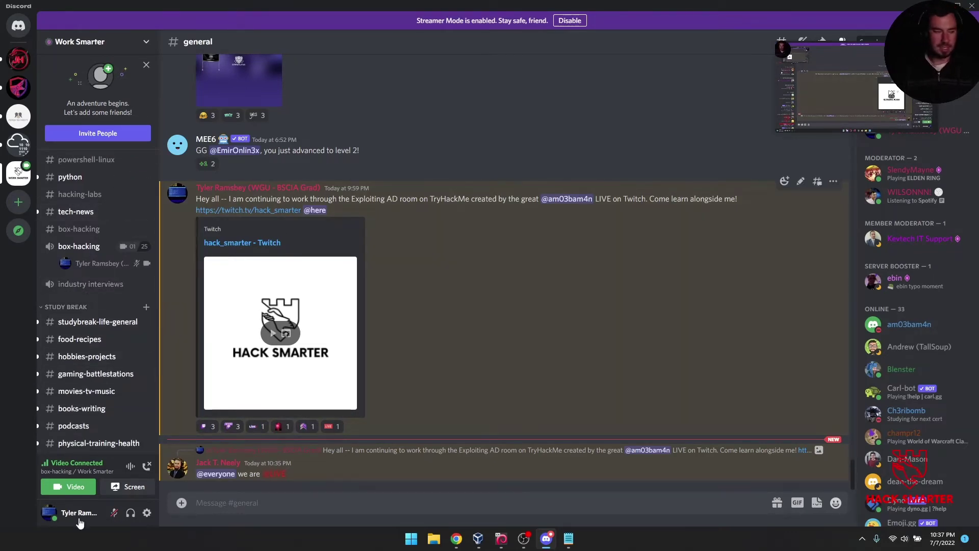
{"action": "left_click", "coordinate": [971, 7]}
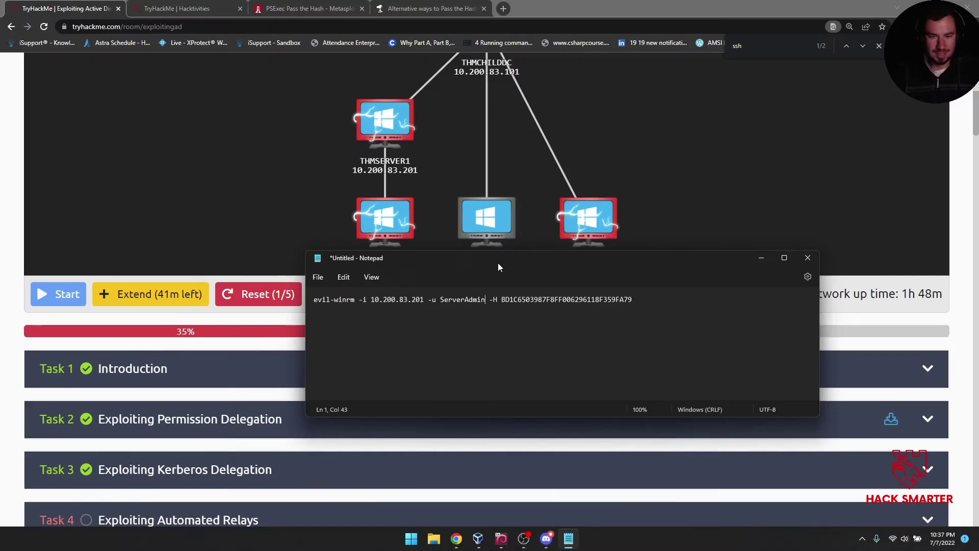
{"action": "mouse_move", "coordinate": [568, 538]}
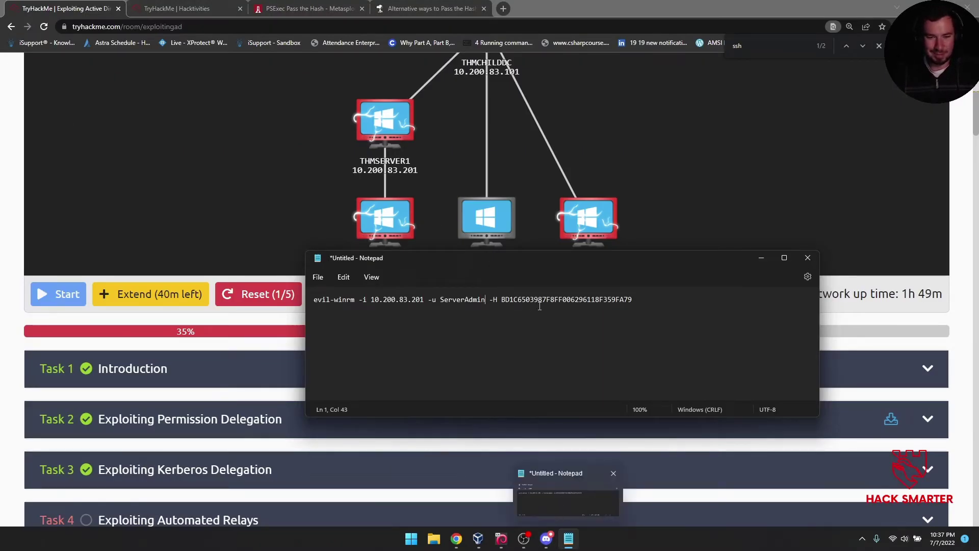
Step: Select the hash in Notepad, then run evil-winrm in Kali to view its usage options
{"action": "left_click_drag", "start_coordinate": [614, 308], "coordinate": [502, 304]}
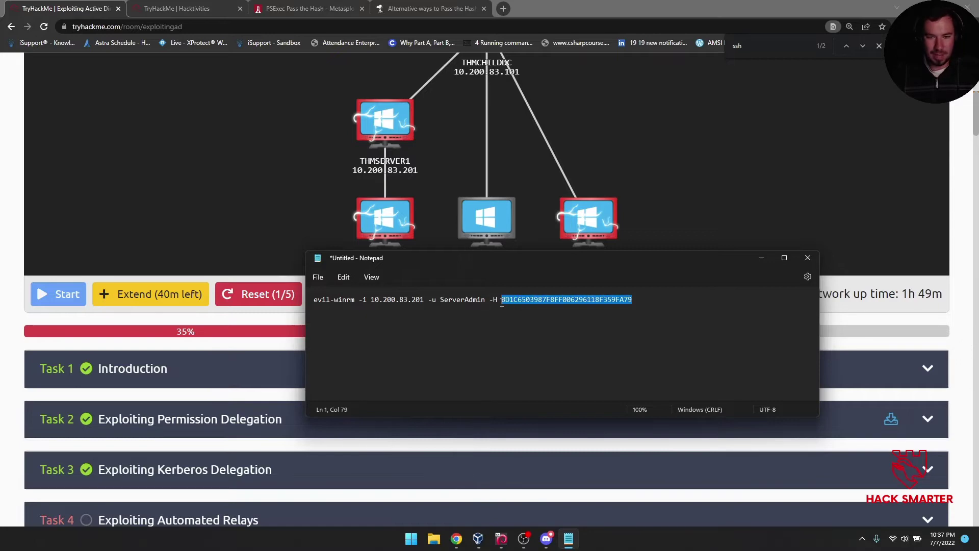
{"action": "left_click", "coordinate": [501, 539]}
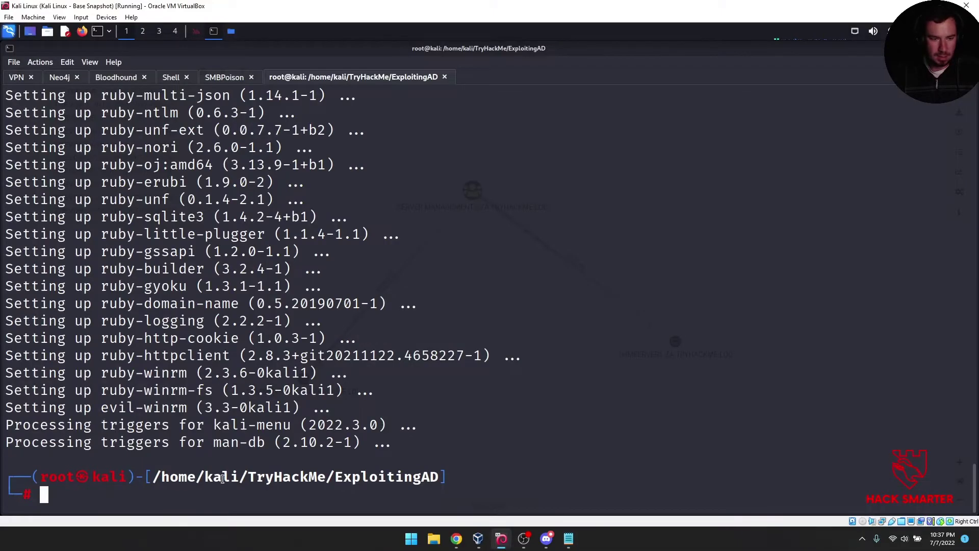
{"action": "type", "text": "echo"}
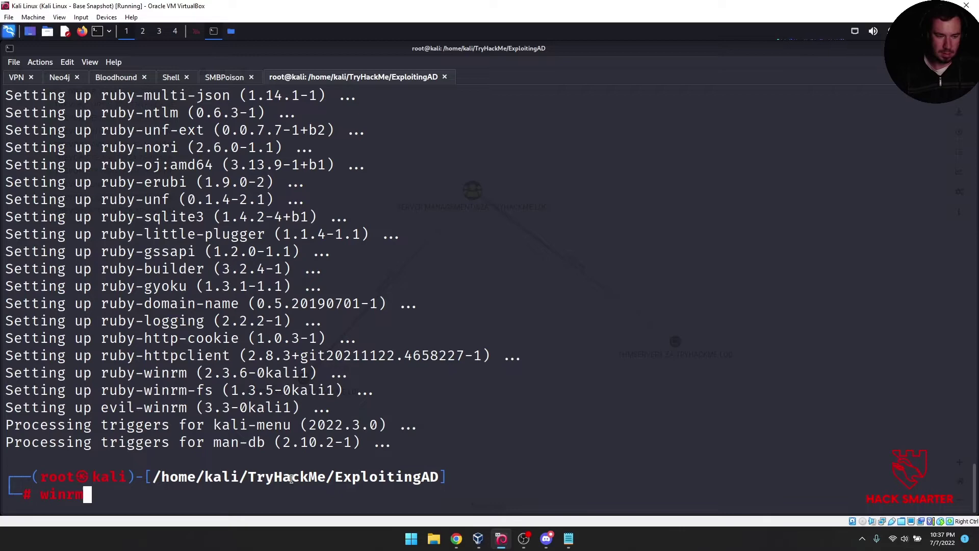
{"action": "key", "text": "Up"}
{"action": "key", "text": "Down"}
{"action": "type", "text": "vil-winrm"}
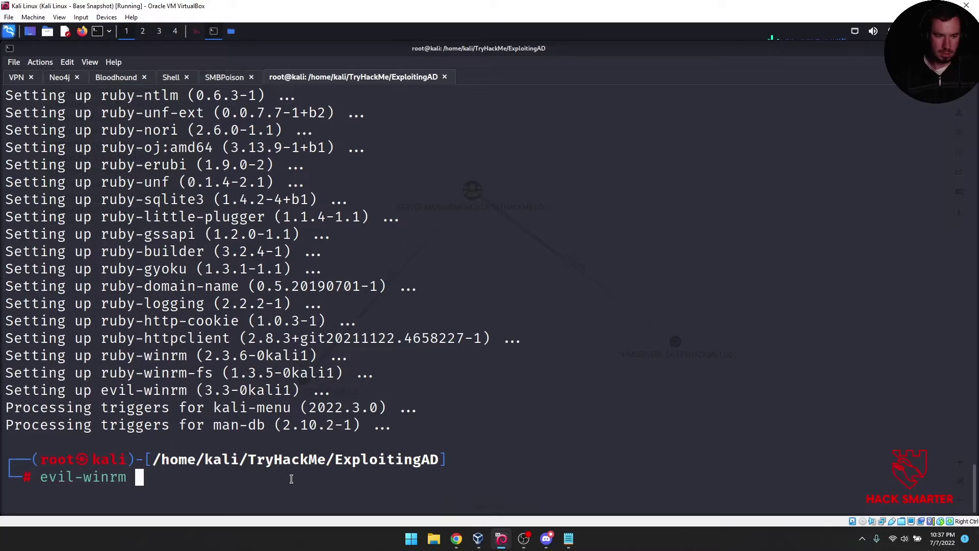
{"action": "key", "text": "Return"}
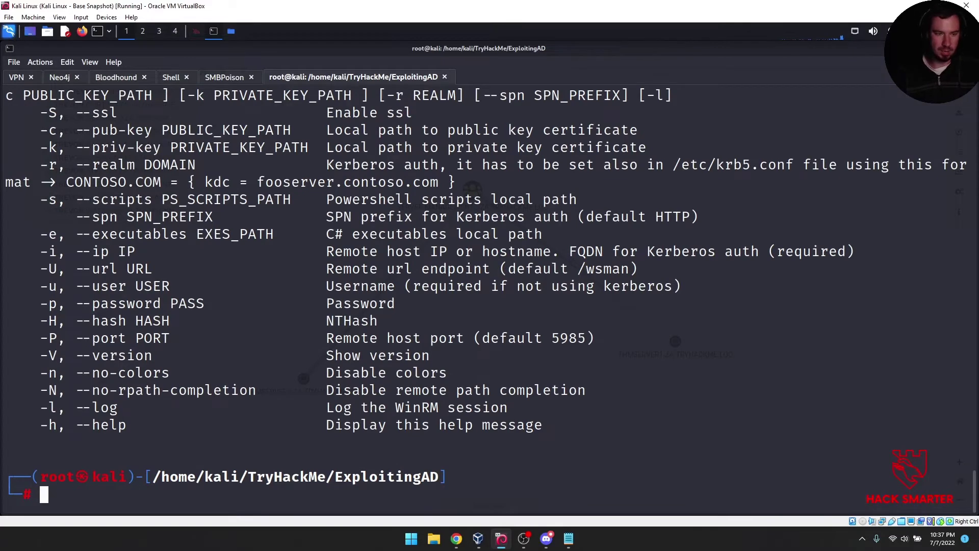
{"action": "scroll", "coordinate": [307, 289], "scroll_direction": "up", "scroll_amount": 5}
{"action": "scroll", "coordinate": [307, 288], "scroll_direction": "down", "scroll_amount": 5}
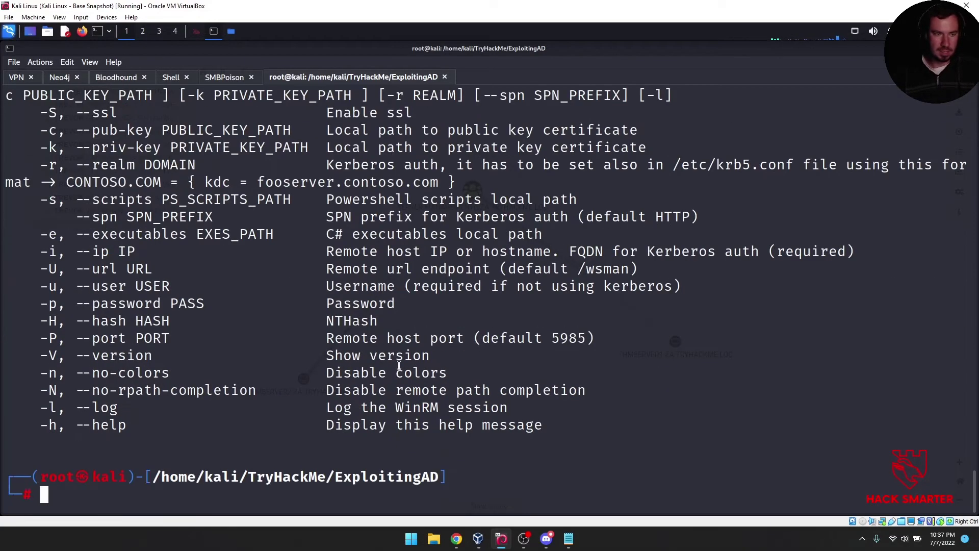
{"action": "scroll", "coordinate": [372, 348], "scroll_direction": "up", "scroll_amount": 5}
{"action": "scroll", "coordinate": [365, 341], "scroll_direction": "down", "scroll_amount": 5}
{"action": "type", "text": "clear"}
Step: Clear the terminal, list the folder, and print serveradmin.txt with ServerAdmin's hash
{"action": "key", "text": "Return"}
{"action": "type", "text": "ls"}
{"action": "key", "text": "Return"}
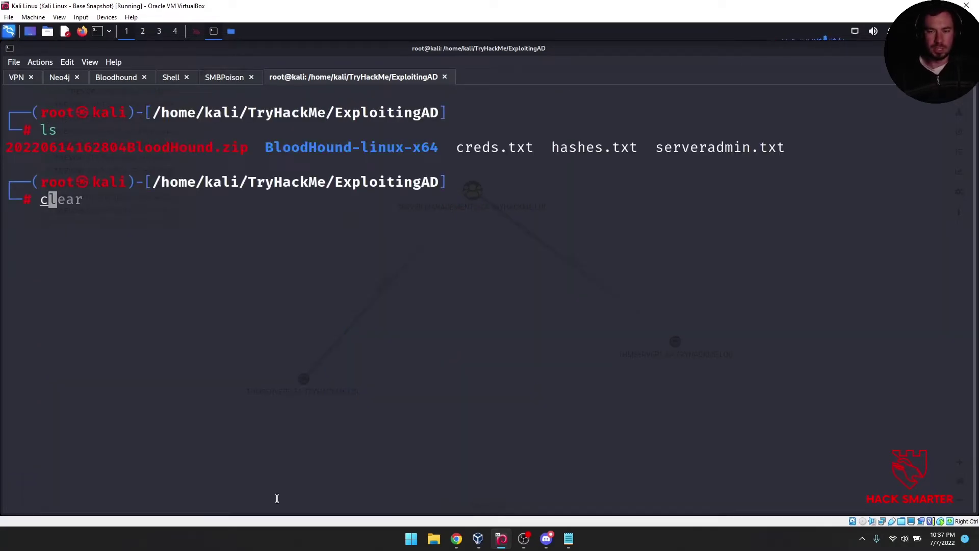
{"action": "type", "text": "cat ser"}
{"action": "key", "text": "Tab"}
{"action": "key", "text": "Return"}
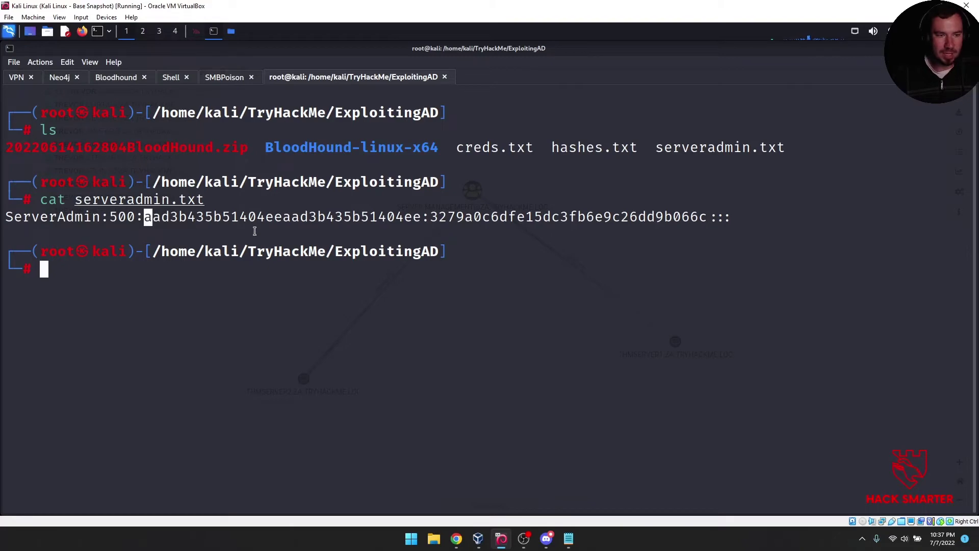
Step: Google 'ntlm hash' images and preview the Null Byte, SensePost and ropnop examples
{"action": "left_click", "coordinate": [456, 540]}
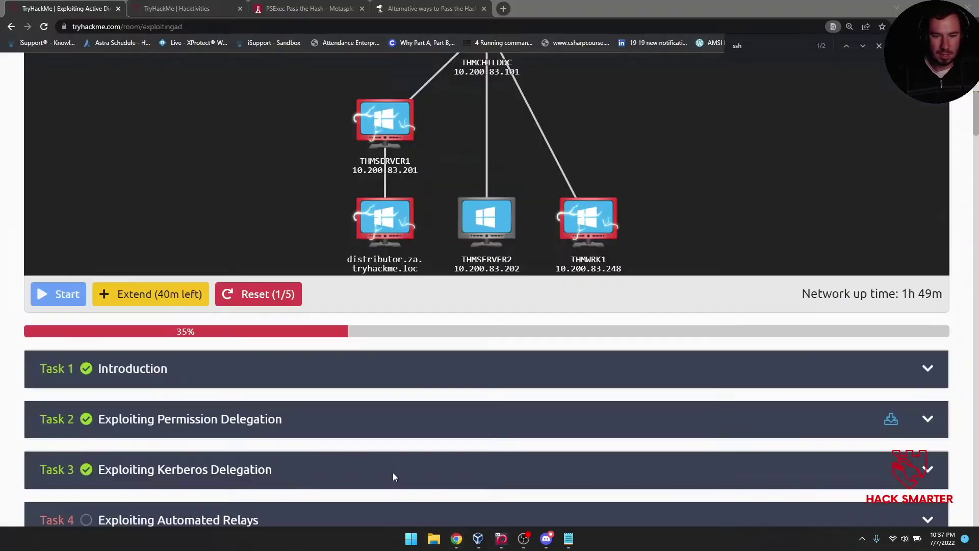
{"action": "left_click", "coordinate": [503, 8]}
{"action": "type", "text": "ntlm hash"}
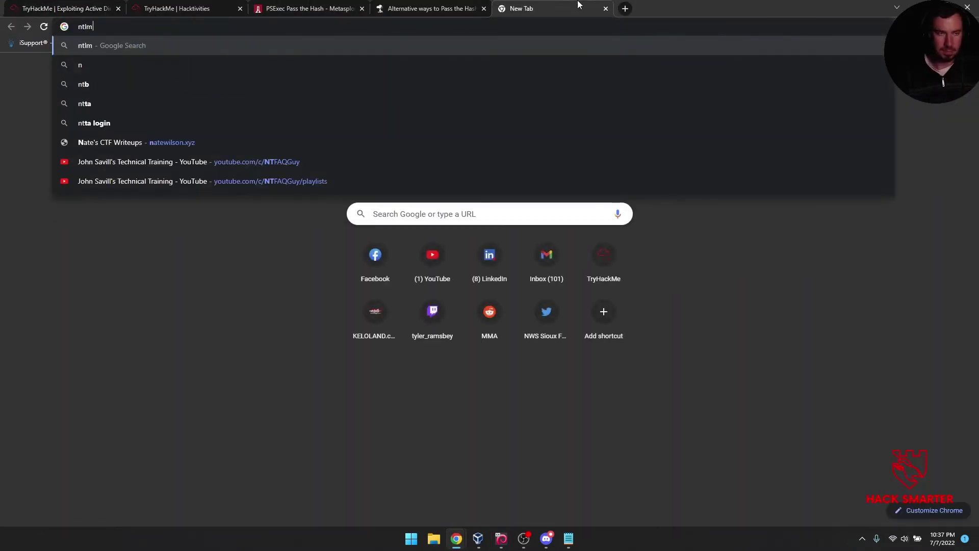
{"action": "key", "text": "Return"}
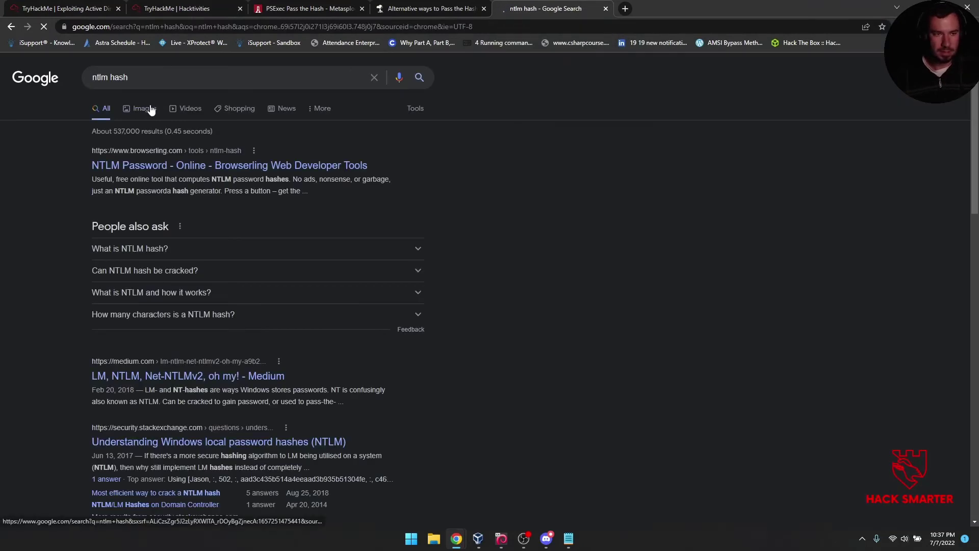
{"action": "left_click", "coordinate": [145, 109]}
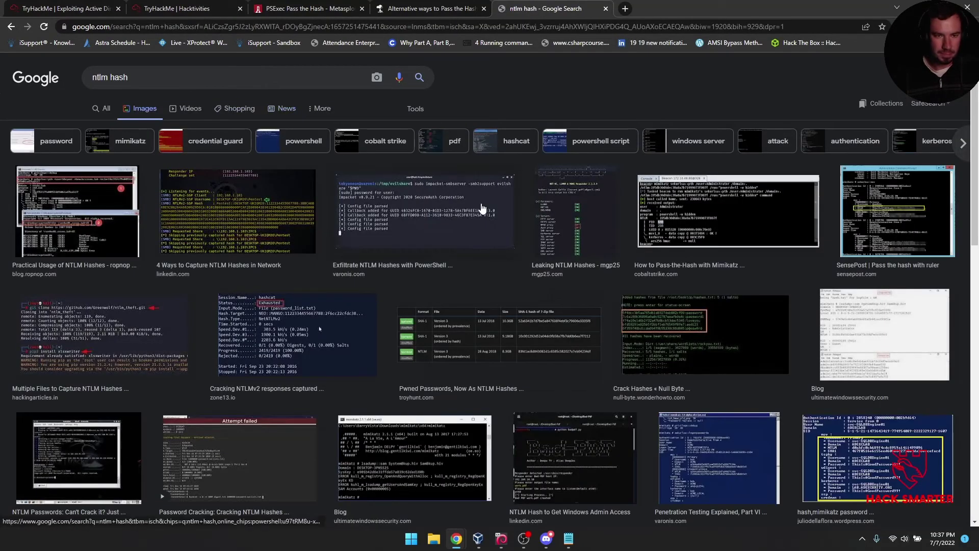
{"action": "left_click", "coordinate": [702, 333]}
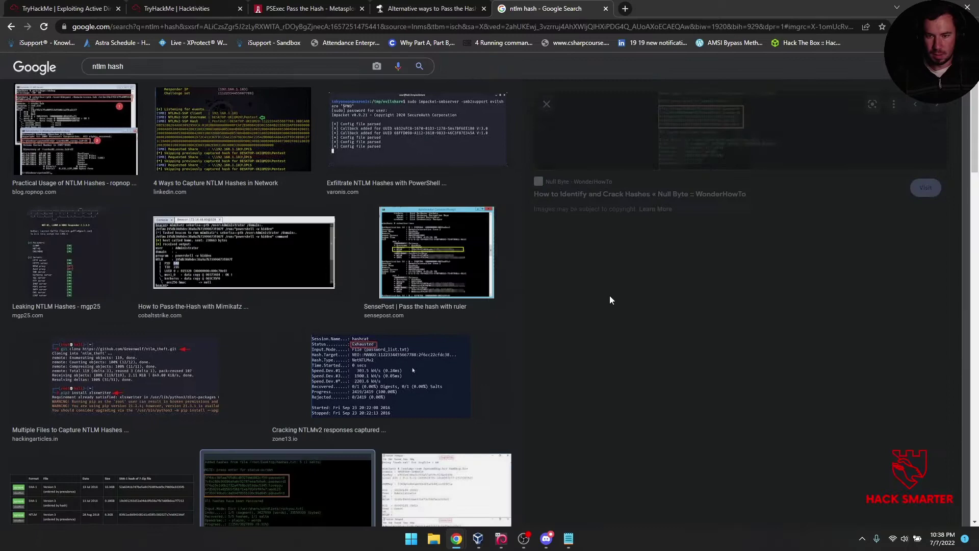
{"action": "left_click", "coordinate": [547, 104]}
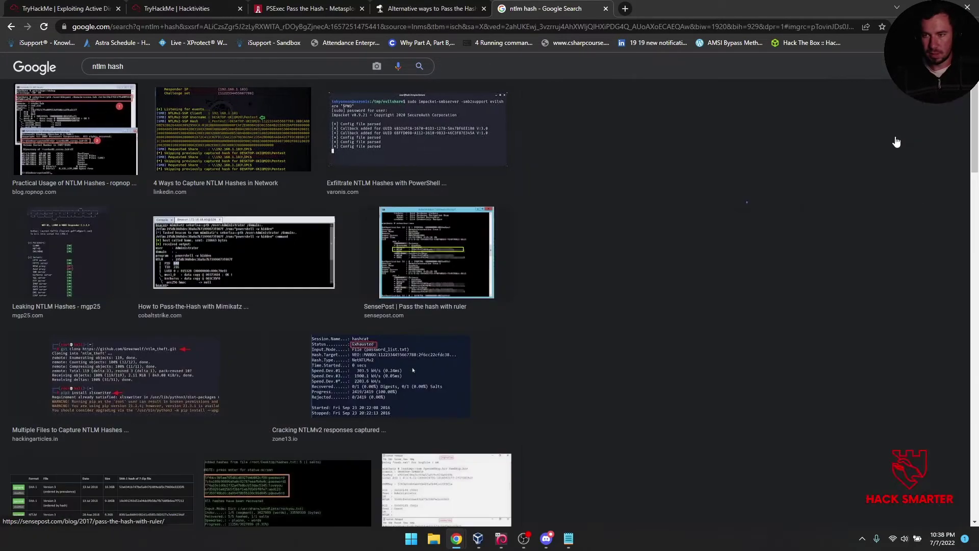
{"action": "left_click", "coordinate": [436, 253]}
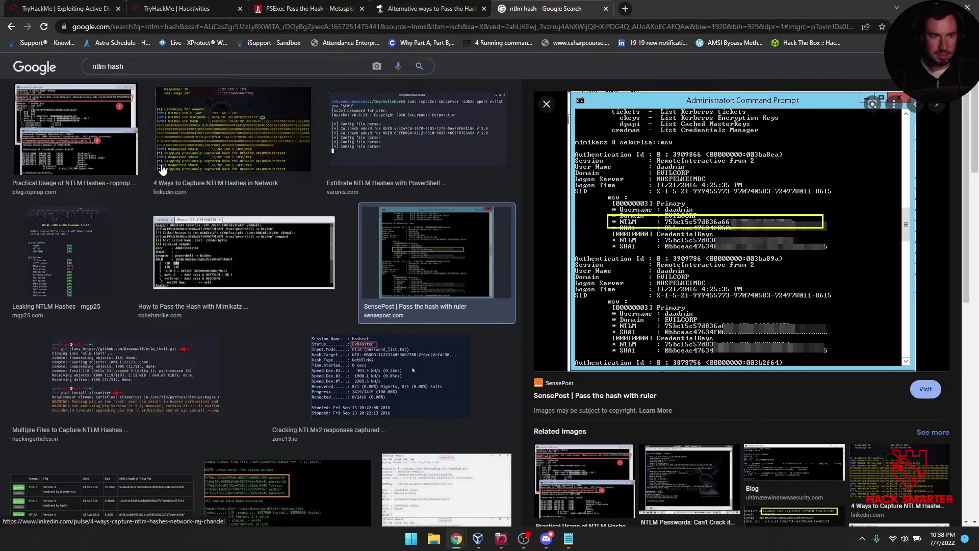
{"action": "left_click", "coordinate": [75, 145]}
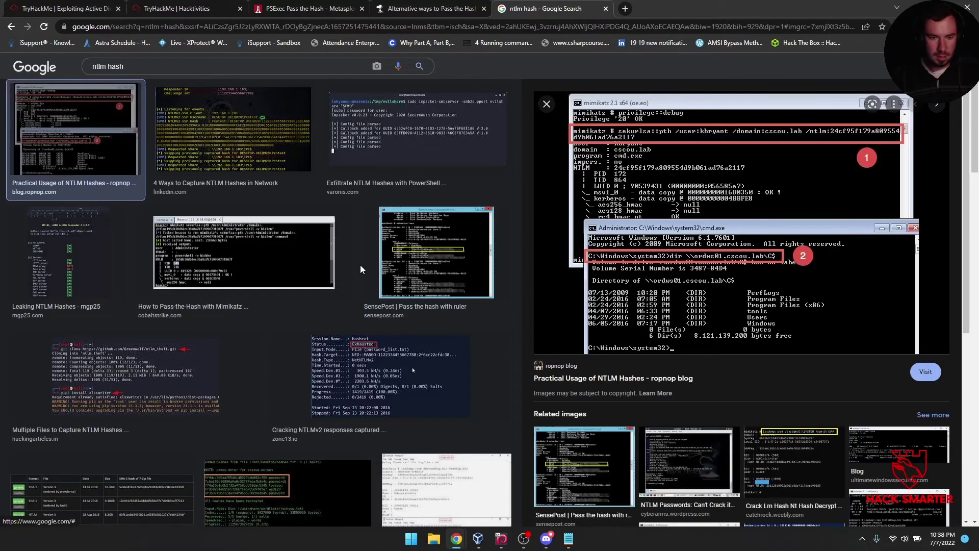
{"action": "scroll", "coordinate": [315, 284], "scroll_direction": "down", "scroll_amount": 3}
{"action": "scroll", "coordinate": [254, 299], "scroll_direction": "up", "scroll_amount": 5}
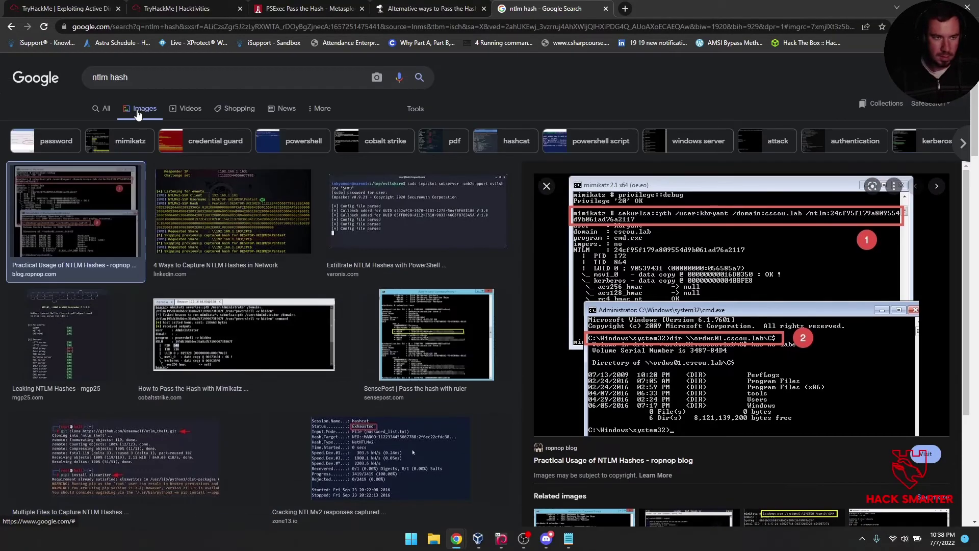
Step: Refine the search to 'ntlm hash syntax' and preview the cracking, ropnop and SAM examples
{"action": "left_click", "coordinate": [155, 77]}
{"action": "type", "text": "syntax"}
{"action": "key", "text": "Return"}
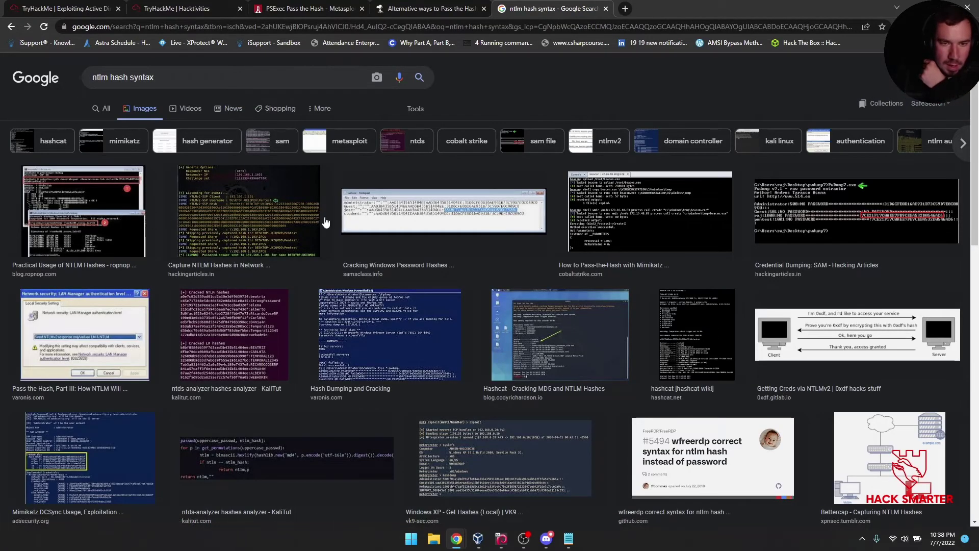
{"action": "left_click", "coordinate": [371, 224]}
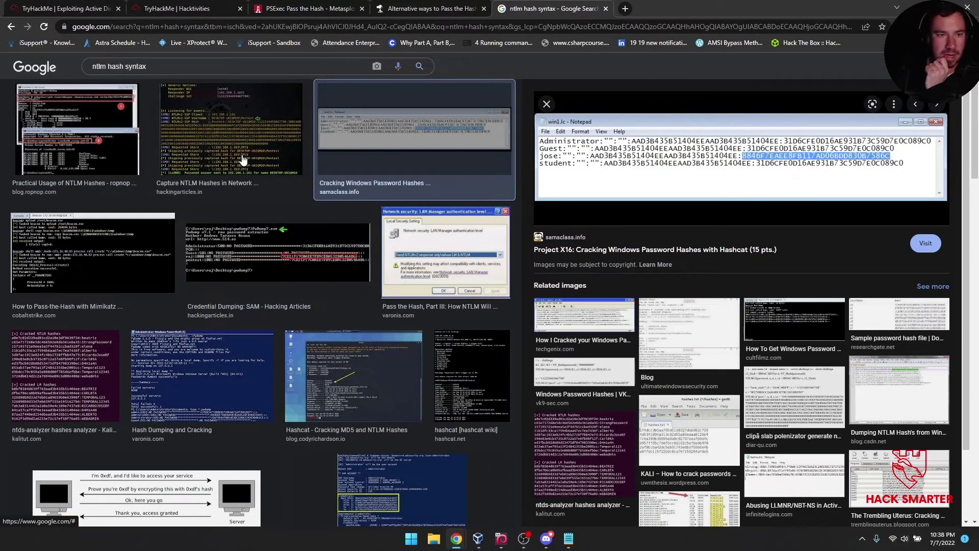
{"action": "left_click", "coordinate": [96, 142]}
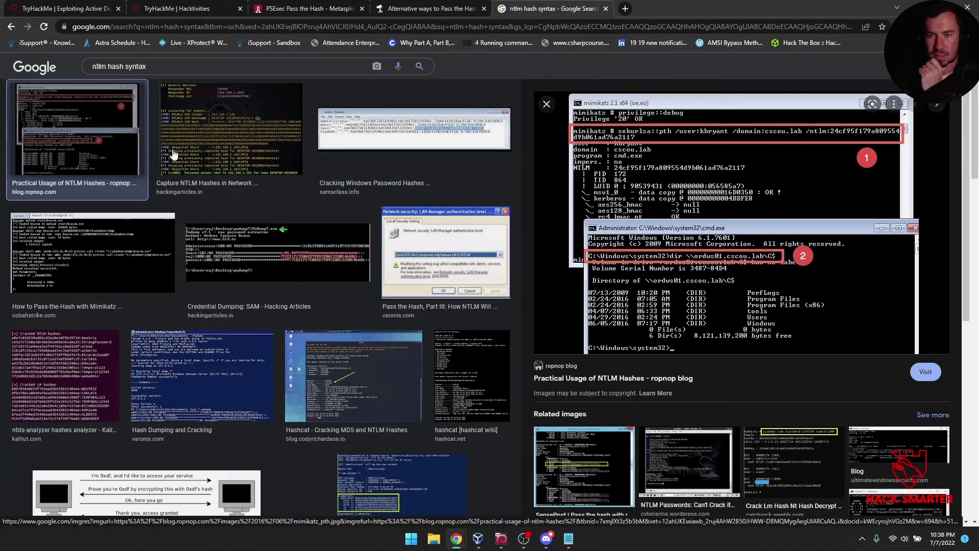
{"action": "left_click", "coordinate": [249, 262]}
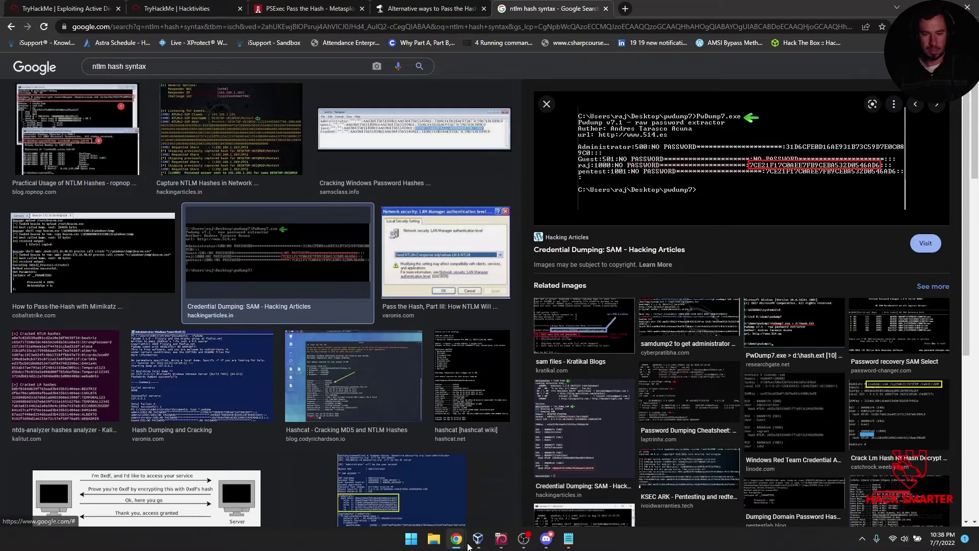
Step: Copy ServerAdmin's NT hash from the serveradmin.txt output in the Kali terminal
{"action": "left_click", "coordinate": [501, 539]}
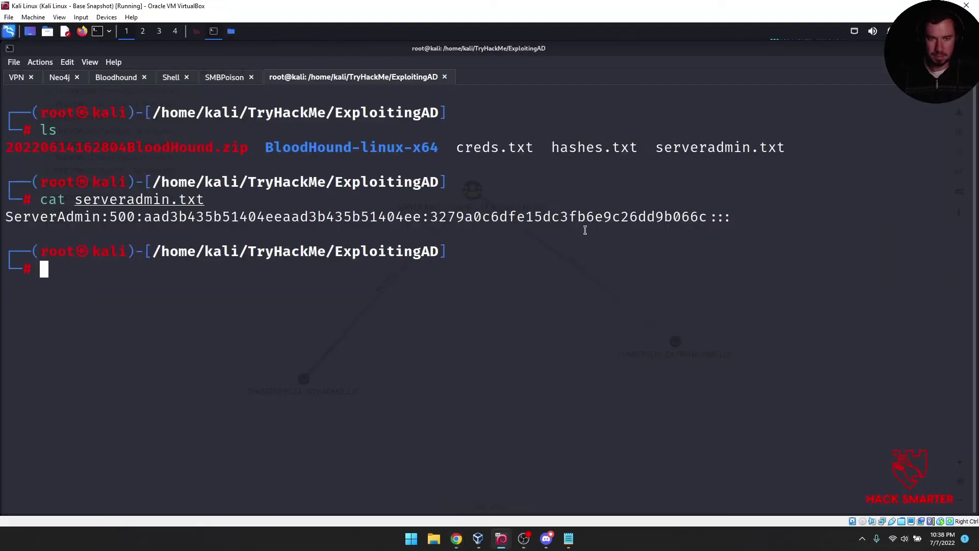
{"action": "left_click_drag", "start_coordinate": [707, 216], "coordinate": [430, 216]}
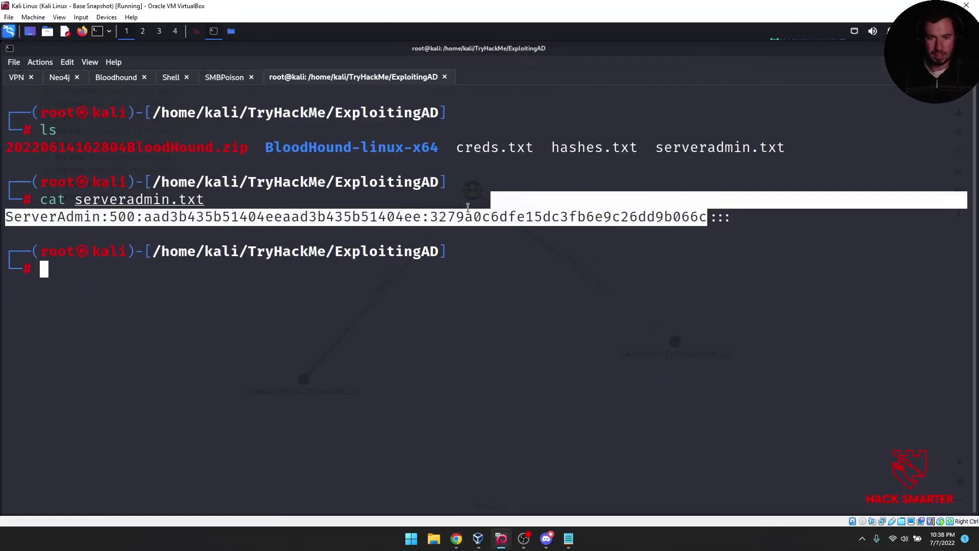
{"action": "right_click", "coordinate": [449, 218]}
{"action": "left_click", "coordinate": [474, 223]}
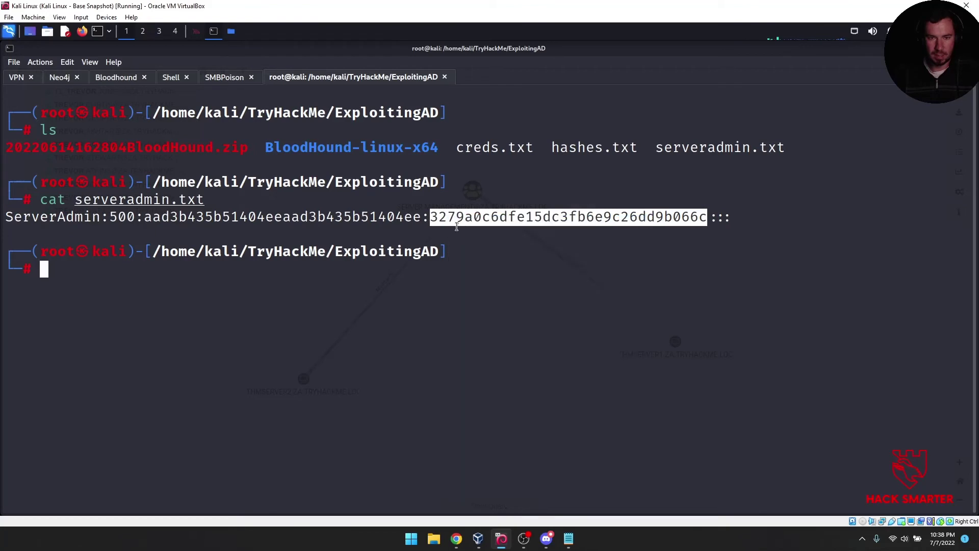
Step: Replace the old hash in Notepad's command and paste the full command at the Kali prompt
{"action": "left_click", "coordinate": [568, 539]}
{"action": "left_click", "coordinate": [570, 300]}
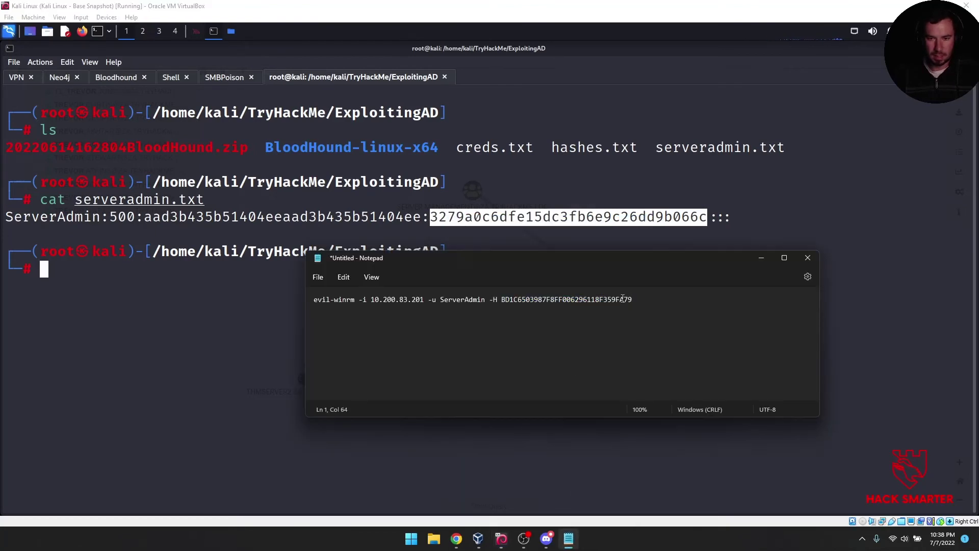
{"action": "left_click_drag", "start_coordinate": [632, 299], "coordinate": [502, 300]}
{"action": "key", "text": "ctrl+v"}
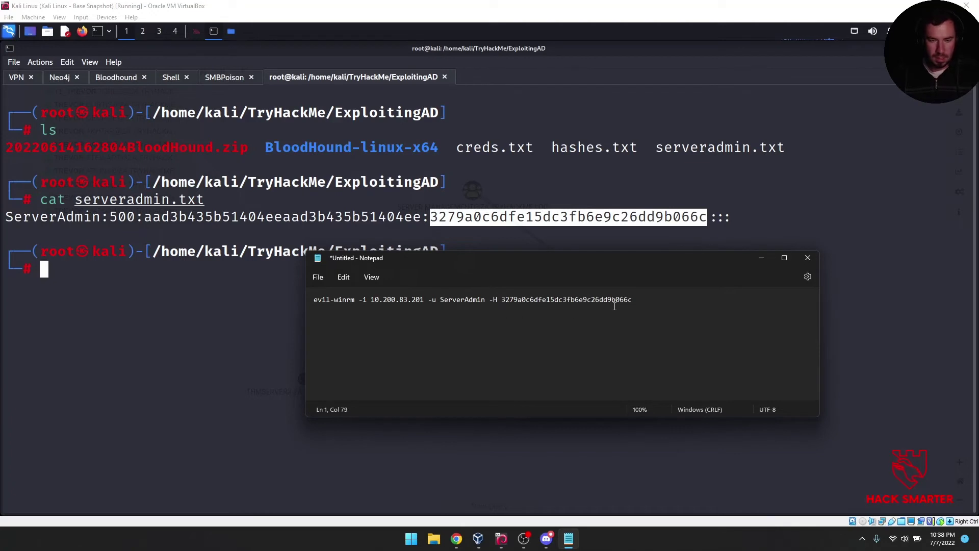
{"action": "left_click_drag", "start_coordinate": [645, 299], "coordinate": [310, 299]}
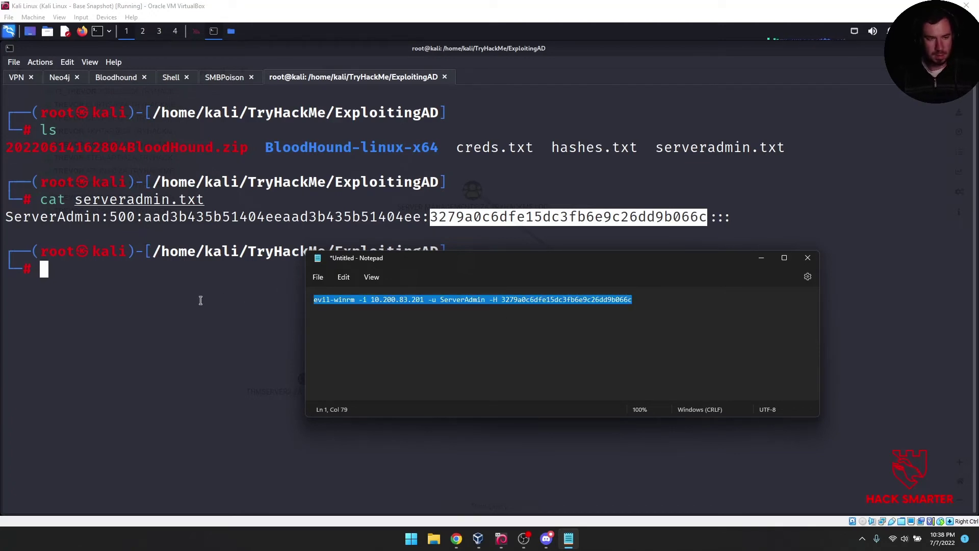
{"action": "left_click", "coordinate": [165, 286]}
{"action": "key", "text": "ctrl+shift+v"}
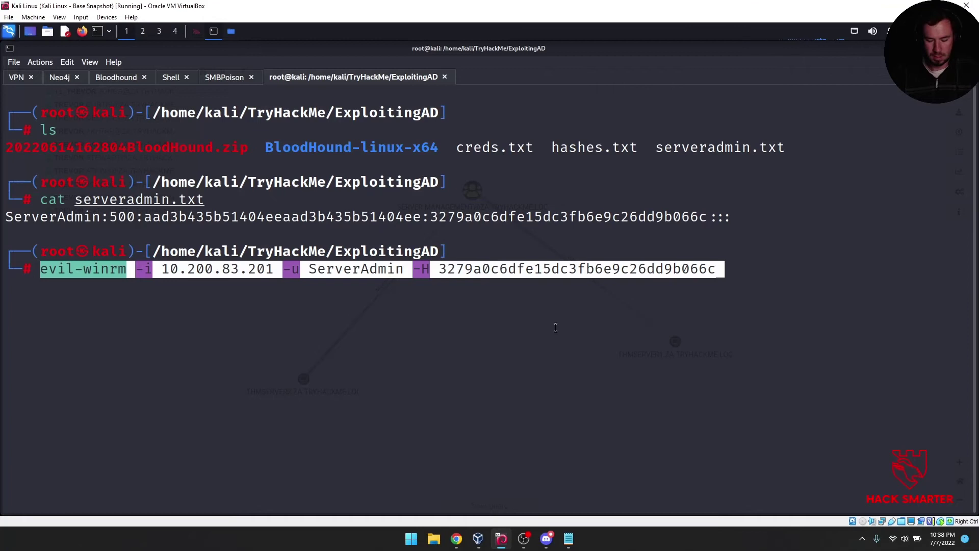
Step: Run the evil-winrm command, confirm the user is thmserver1\serveradmin with whoami, and list C:\
{"action": "key", "text": "Return"}
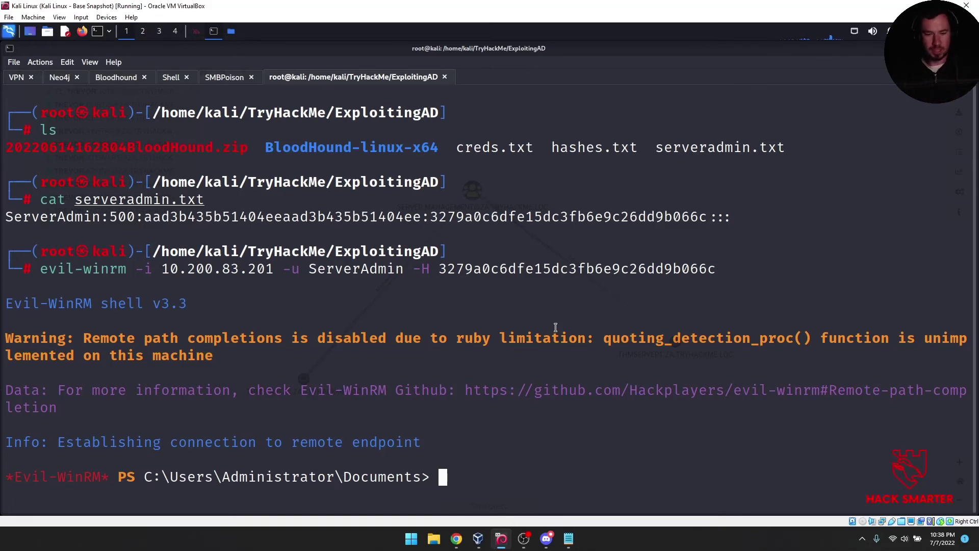
{"action": "type", "text": "whoami"}
{"action": "key", "text": "Return"}
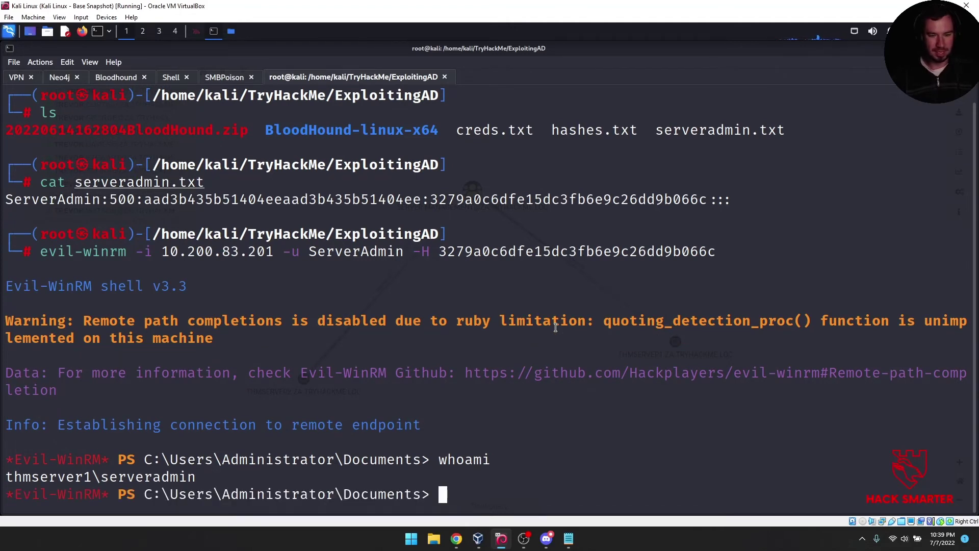
{"action": "type", "text": "cd C:\\"}
{"action": "key", "text": "Return"}
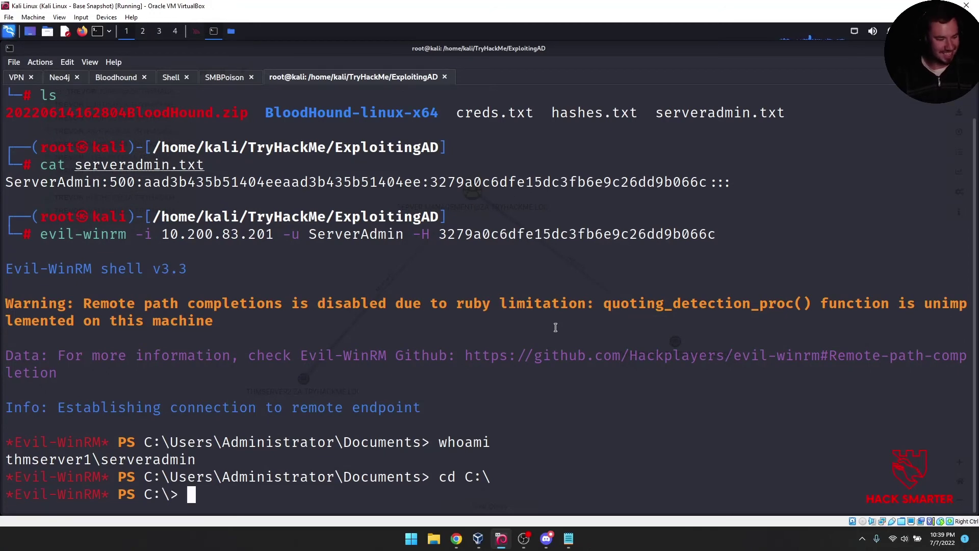
{"action": "type", "text": "dir"}
{"action": "key", "text": "Return"}
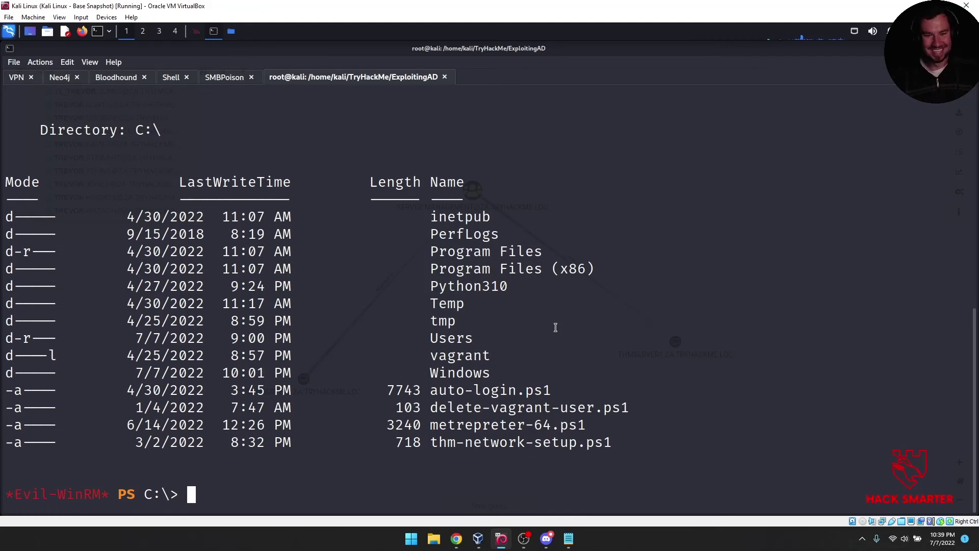
{"action": "type", "text": "cd"}
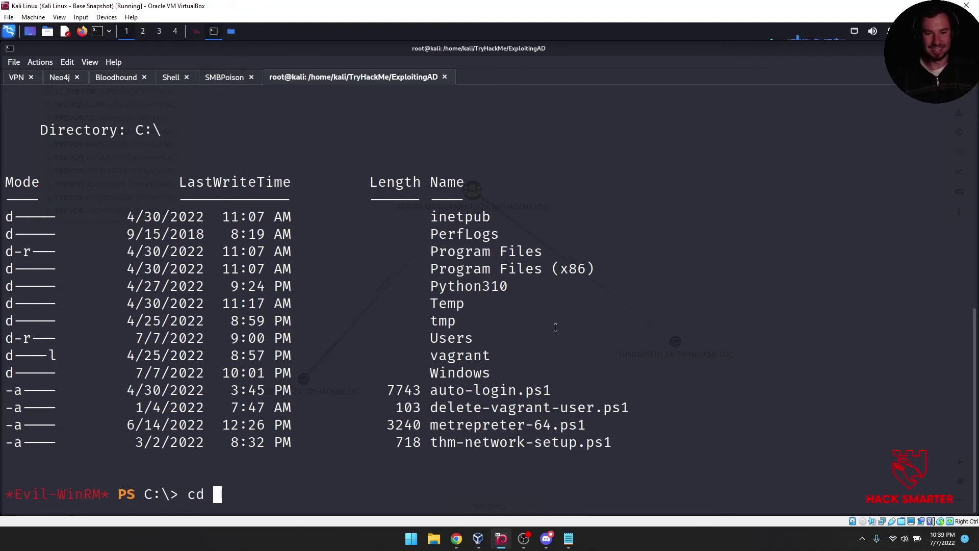
{"action": "type", "text": " Users"}
Step: Move through Users and Administrator.ZA into Desktop, listing each folder along the way
{"action": "key", "text": "Return"}
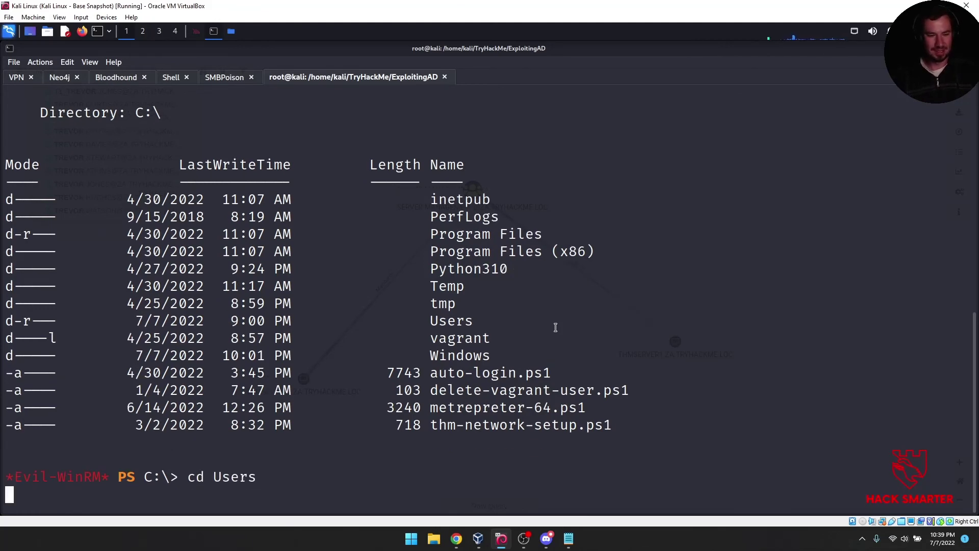
{"action": "type", "text": "dir"}
{"action": "key", "text": "Return"}
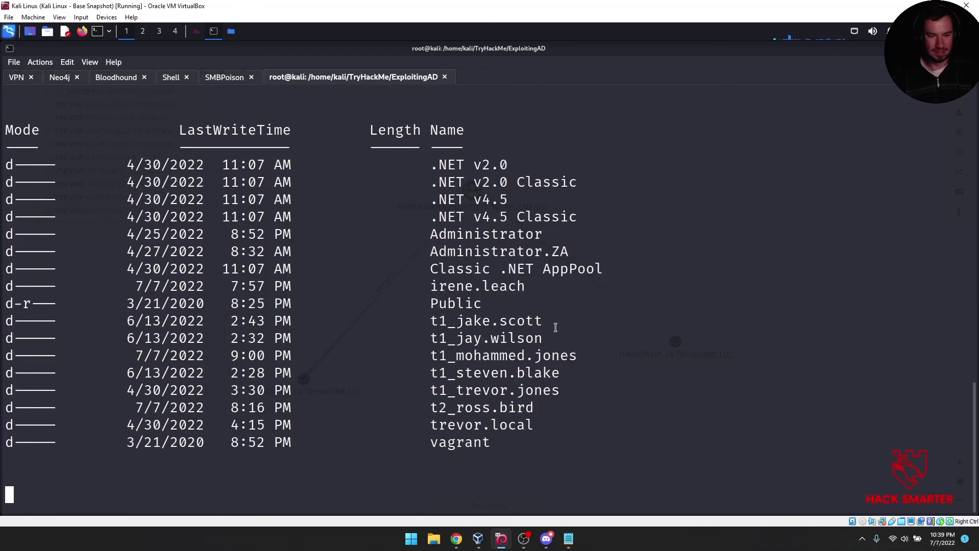
{"action": "type", "text": "cd Adminis"}
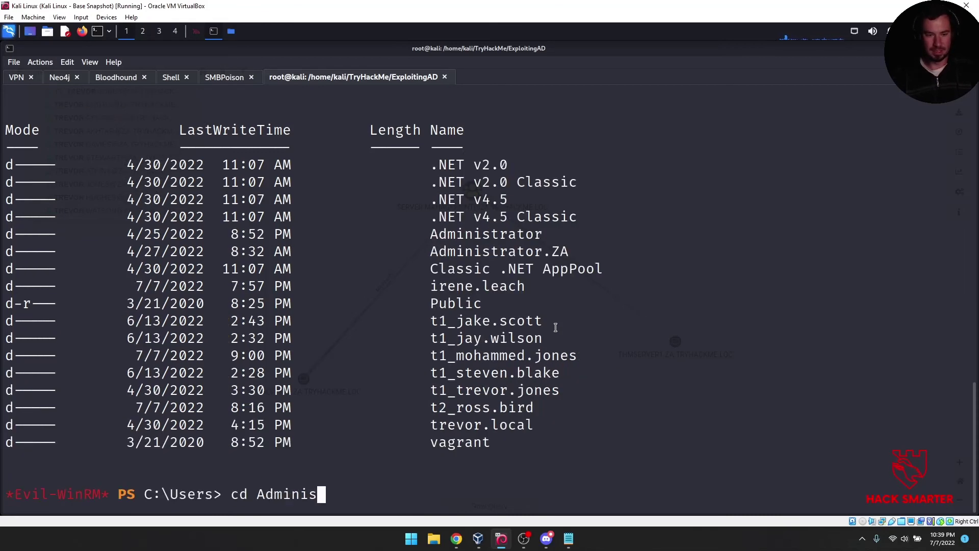
{"action": "type", "text": "trator.ZA"}
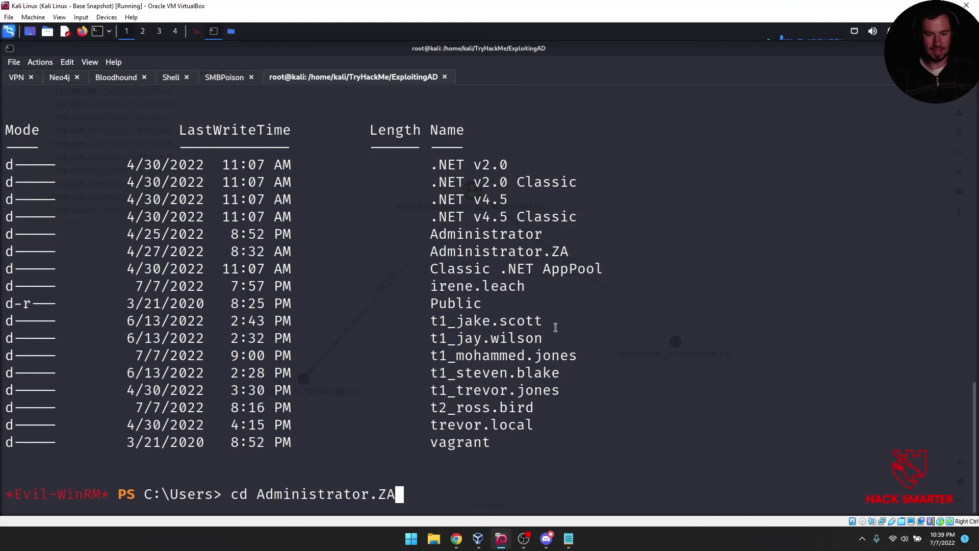
{"action": "key", "text": "Return"}
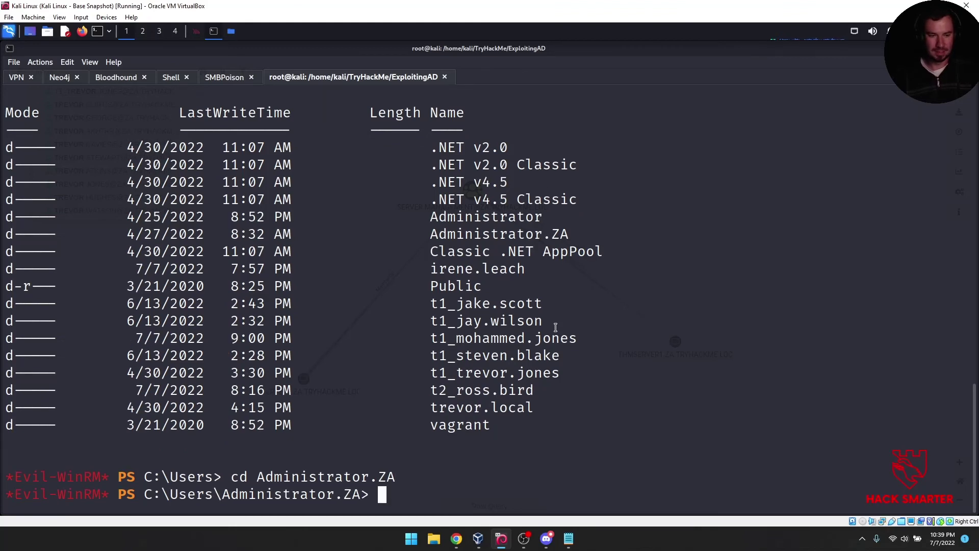
{"action": "type", "text": "dir"}
{"action": "key", "text": "Return"}
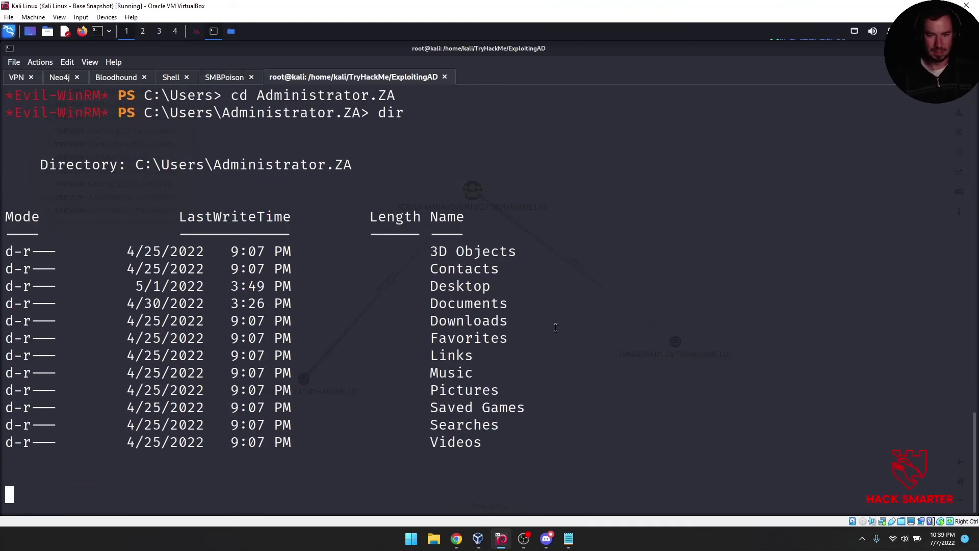
{"action": "type", "text": "cd Desktop"}
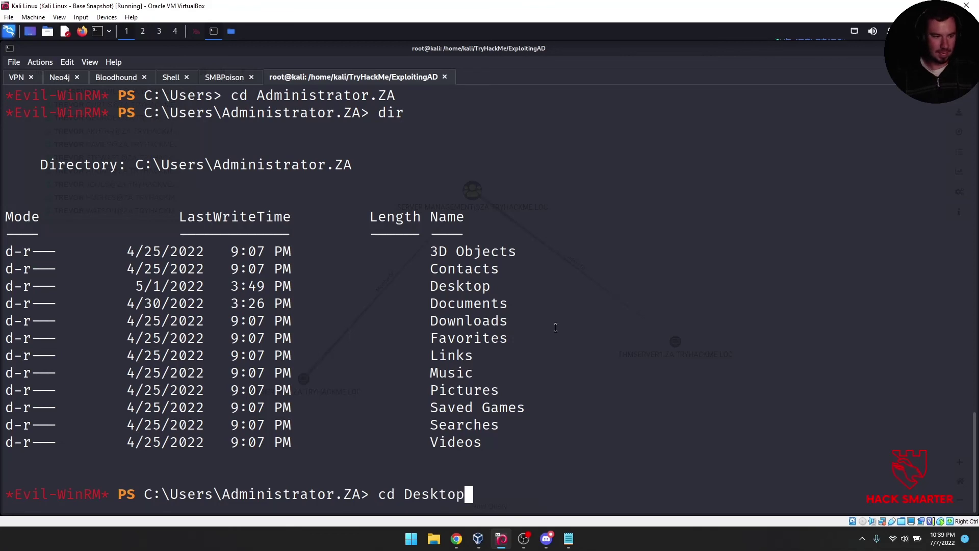
{"action": "key", "text": "Return"}
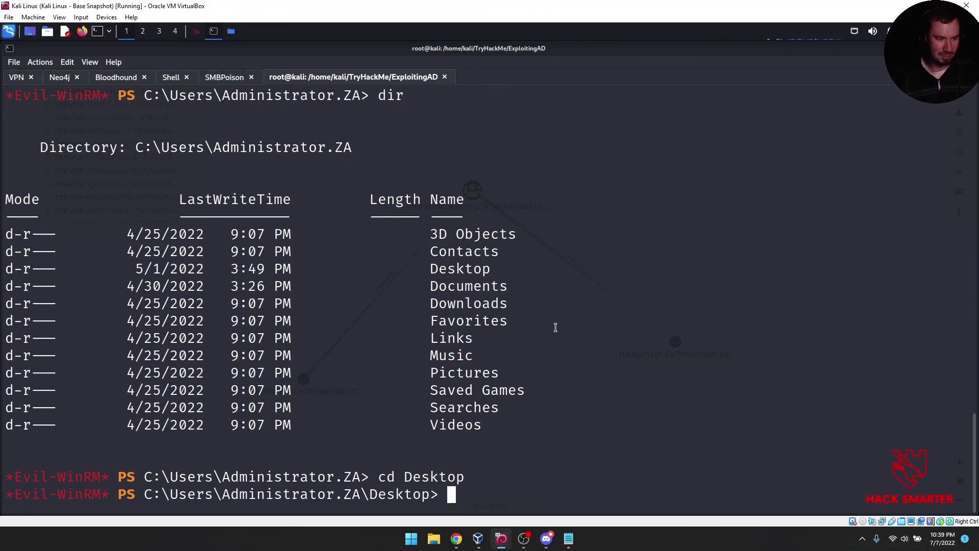
{"action": "type", "text": "dir"}
{"action": "key", "text": "Return"}
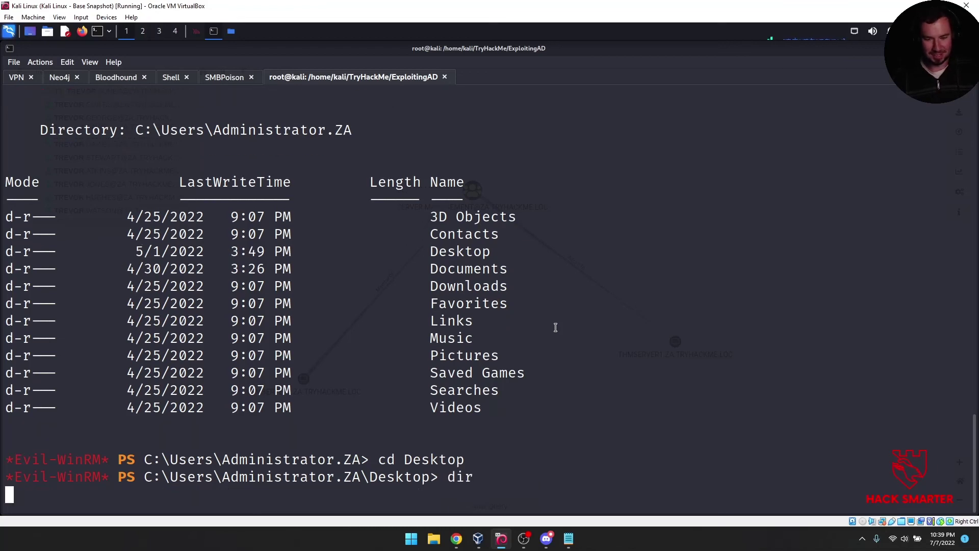
{"action": "type", "text": "typ"}
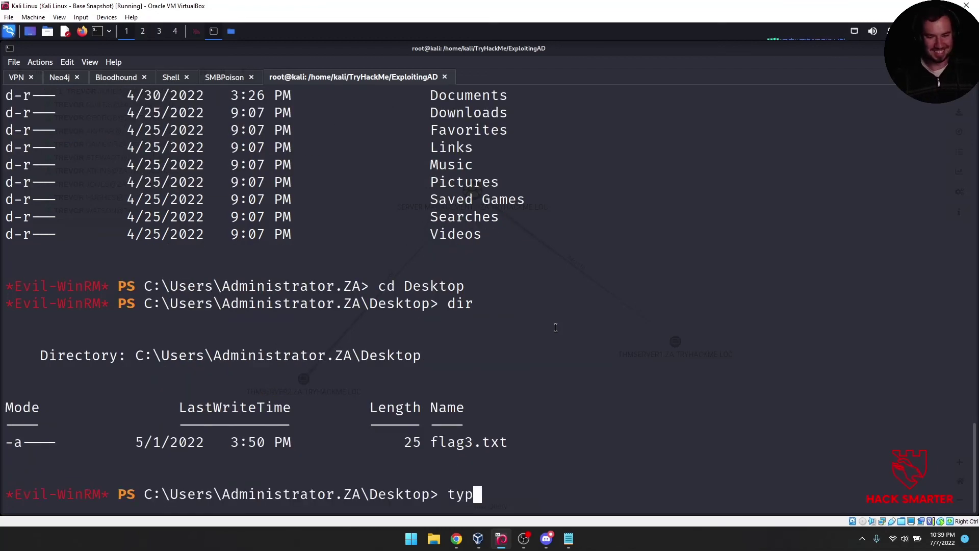
{"action": "type", "text": "e flag3.txt"}
{"action": "key", "text": "Return"}
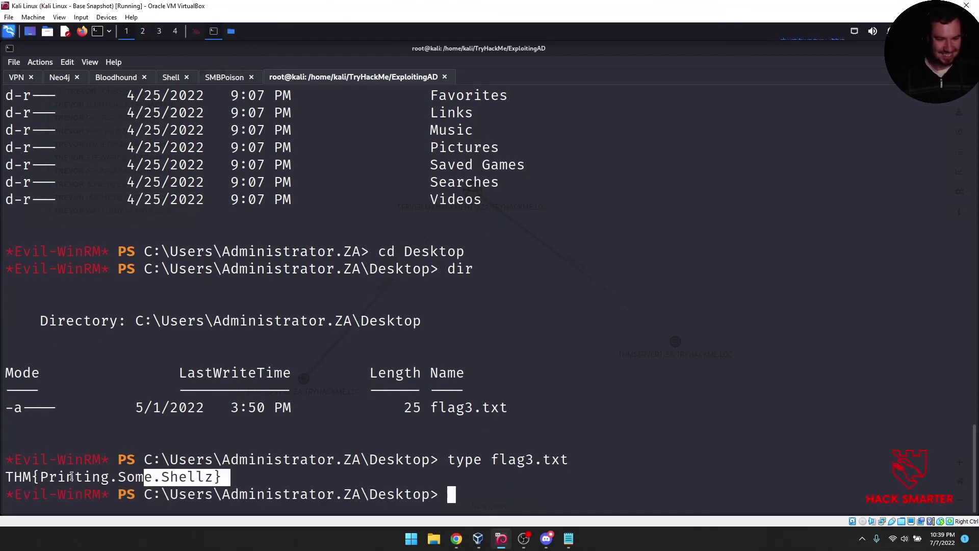
{"action": "left_click_drag", "start_coordinate": [229, 477], "coordinate": [6, 476]}
{"action": "right_click", "coordinate": [44, 473]}
{"action": "left_click", "coordinate": [83, 296]}
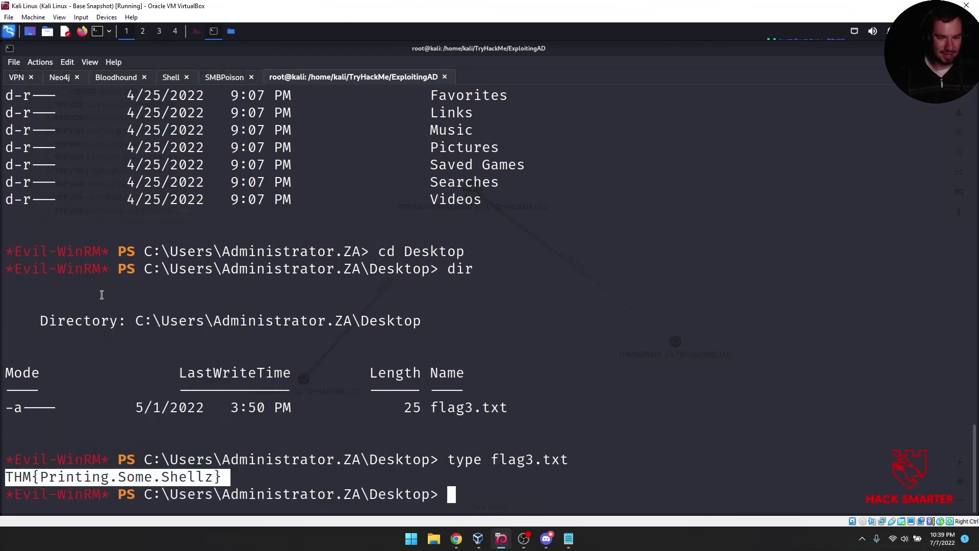